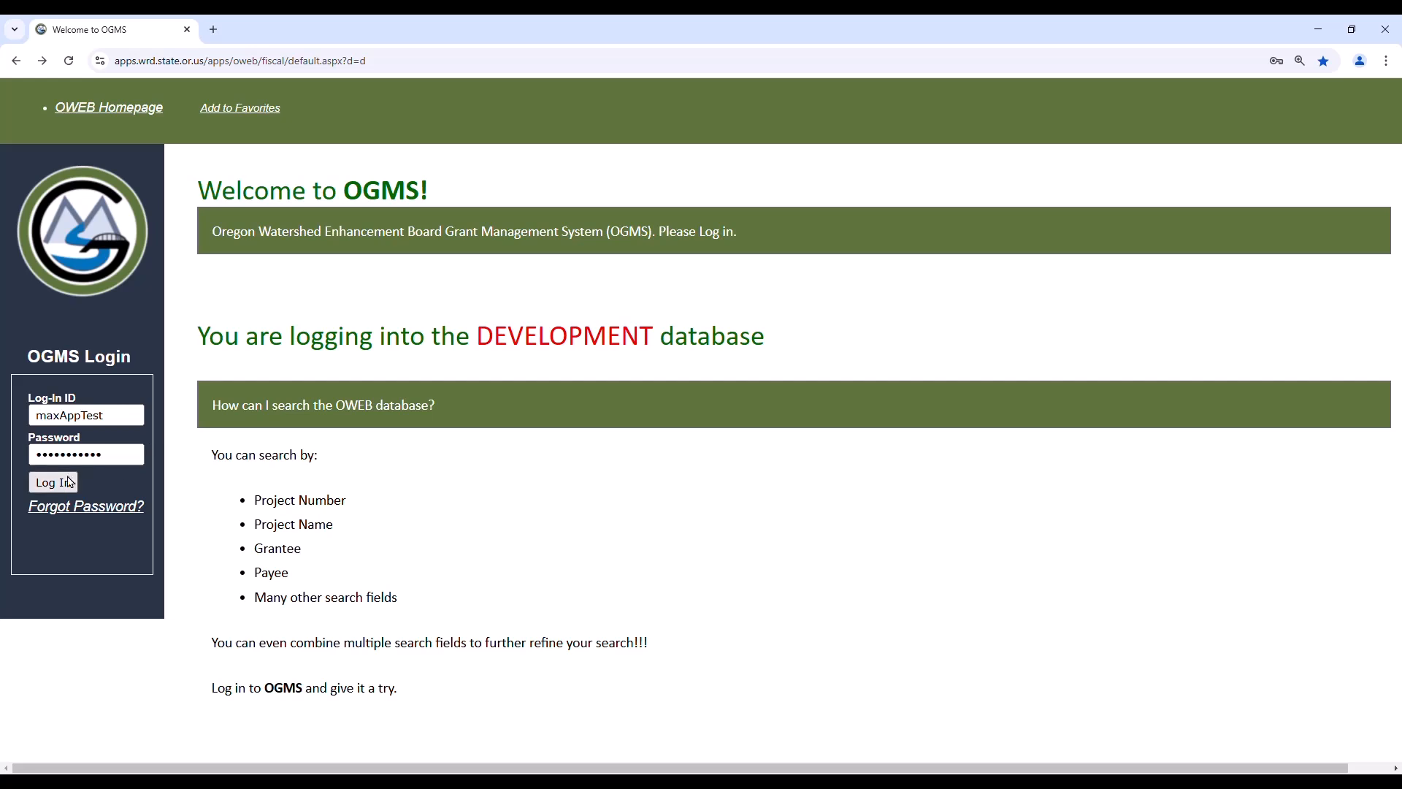
- Log in to OGMS and open the PCSRF metrics form for the SrfMetrics_Upper Yaquina SIA Restoration project
left_click(70, 482)
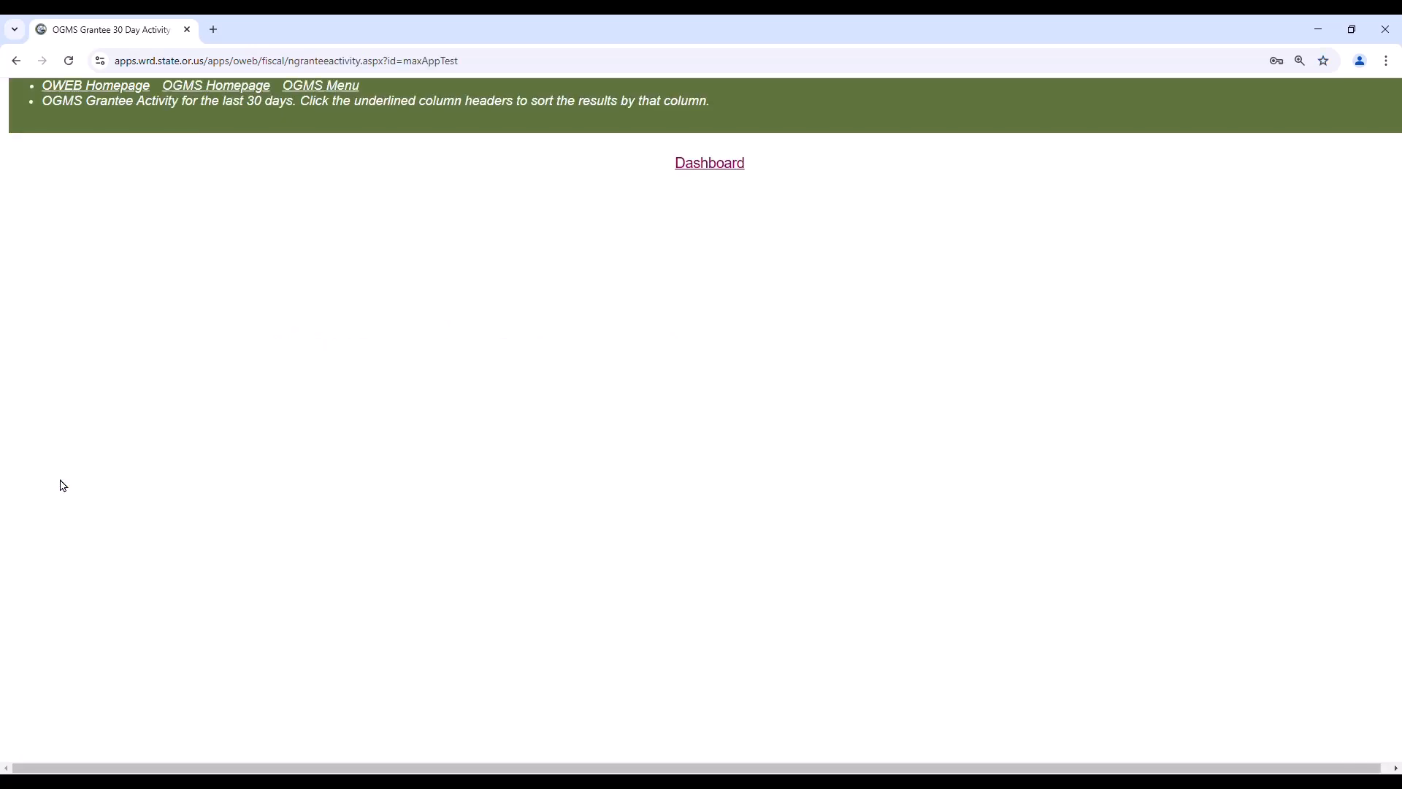
left_click(727, 166)
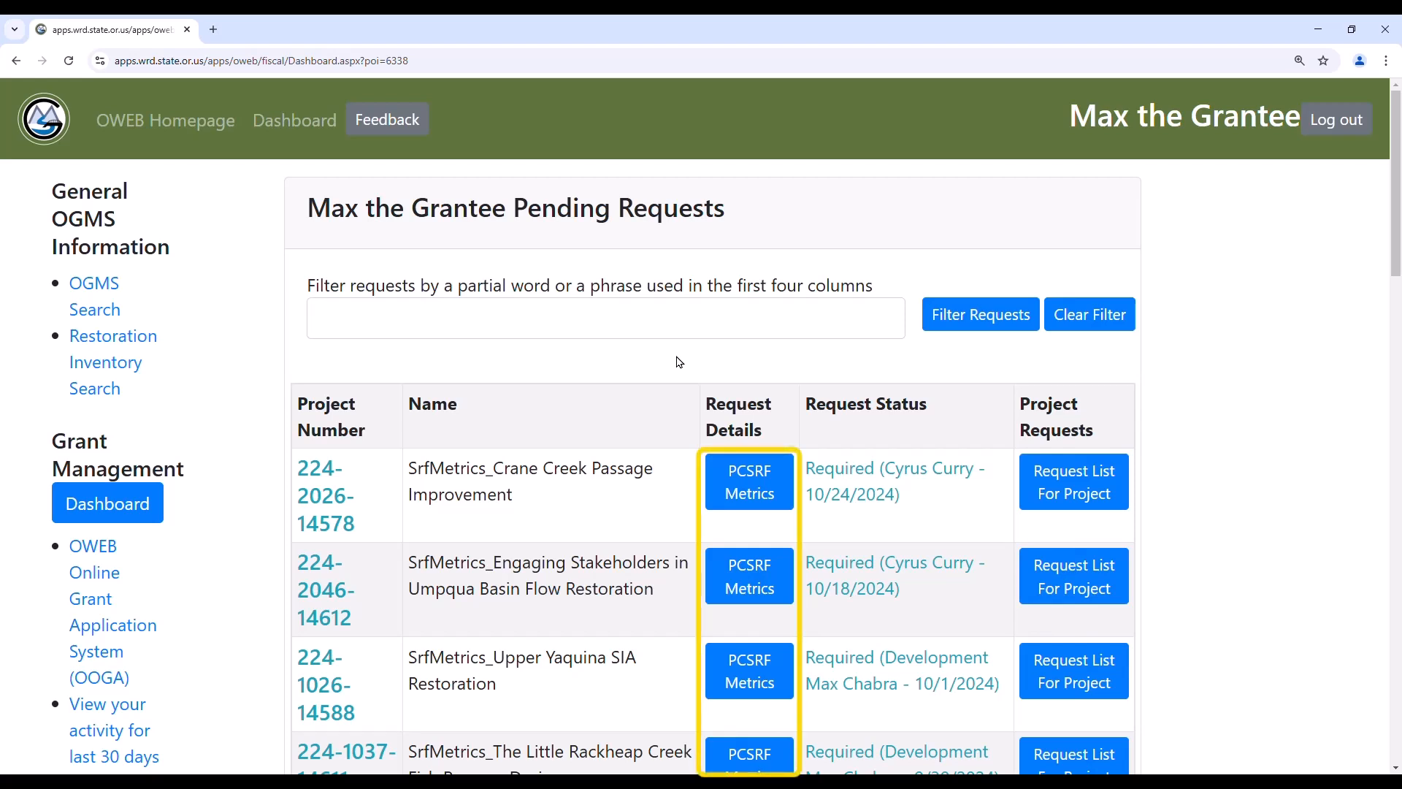
left_click(753, 679)
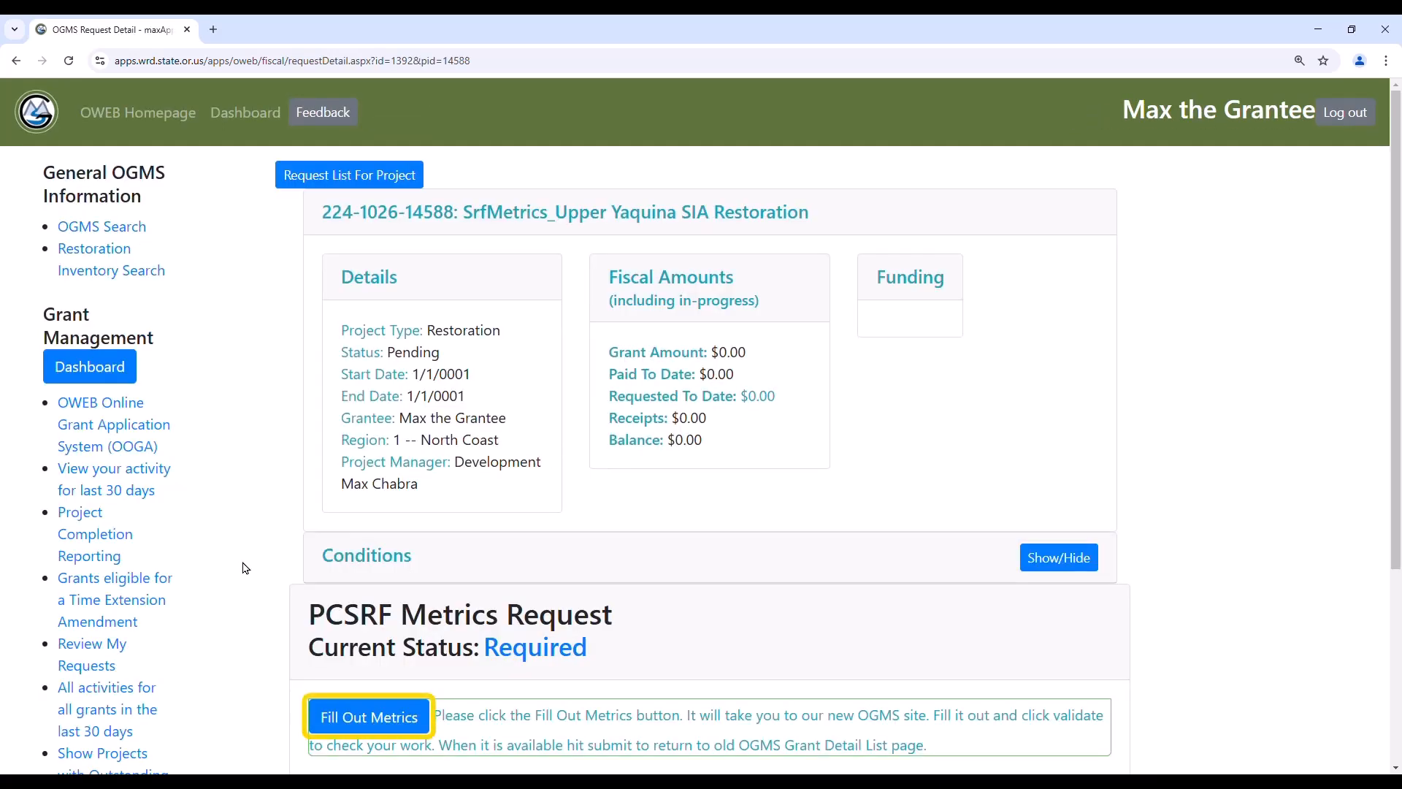
left_click(383, 719)
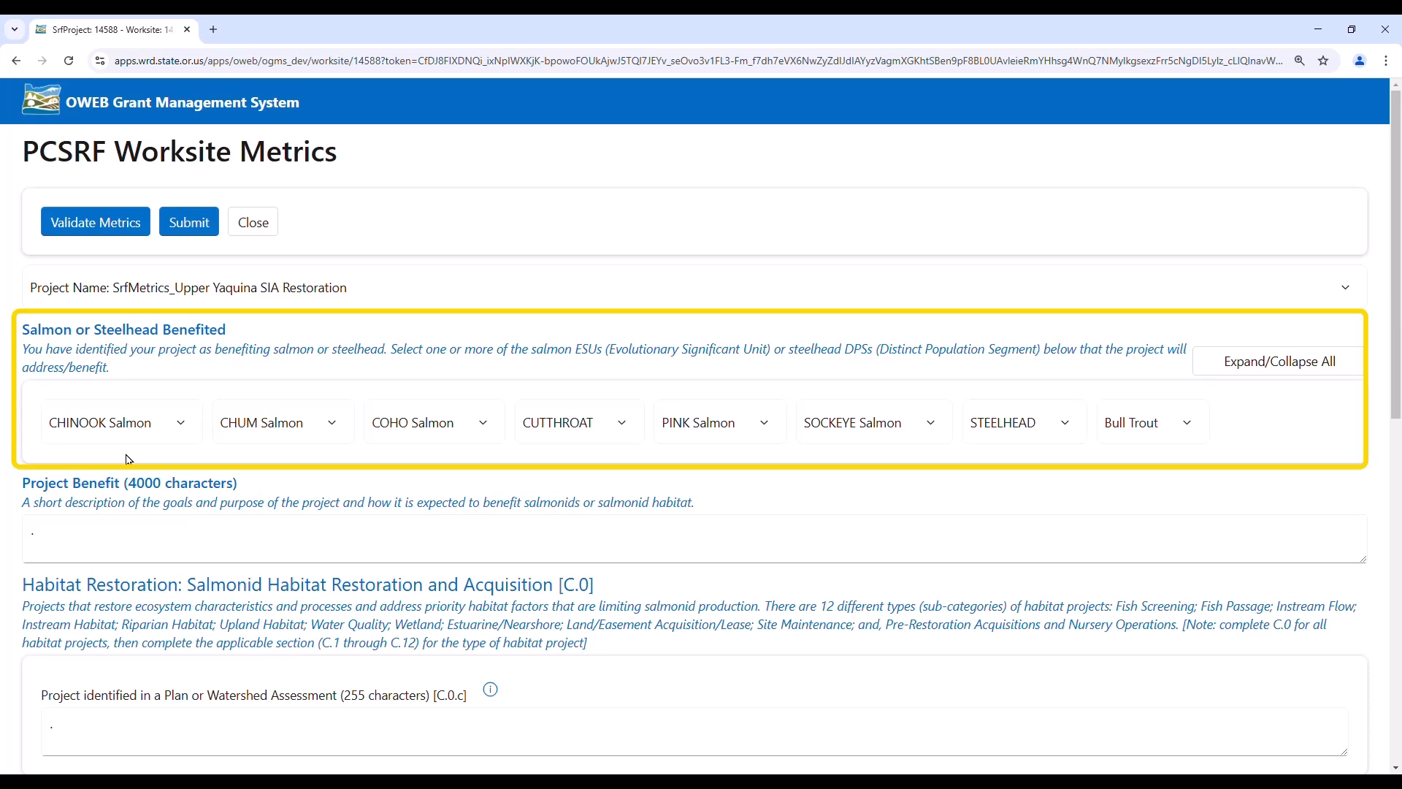
- Mark OR Coast as the benefited population for Chinook salmon, Coho salmon and Steelhead
left_click(181, 423)
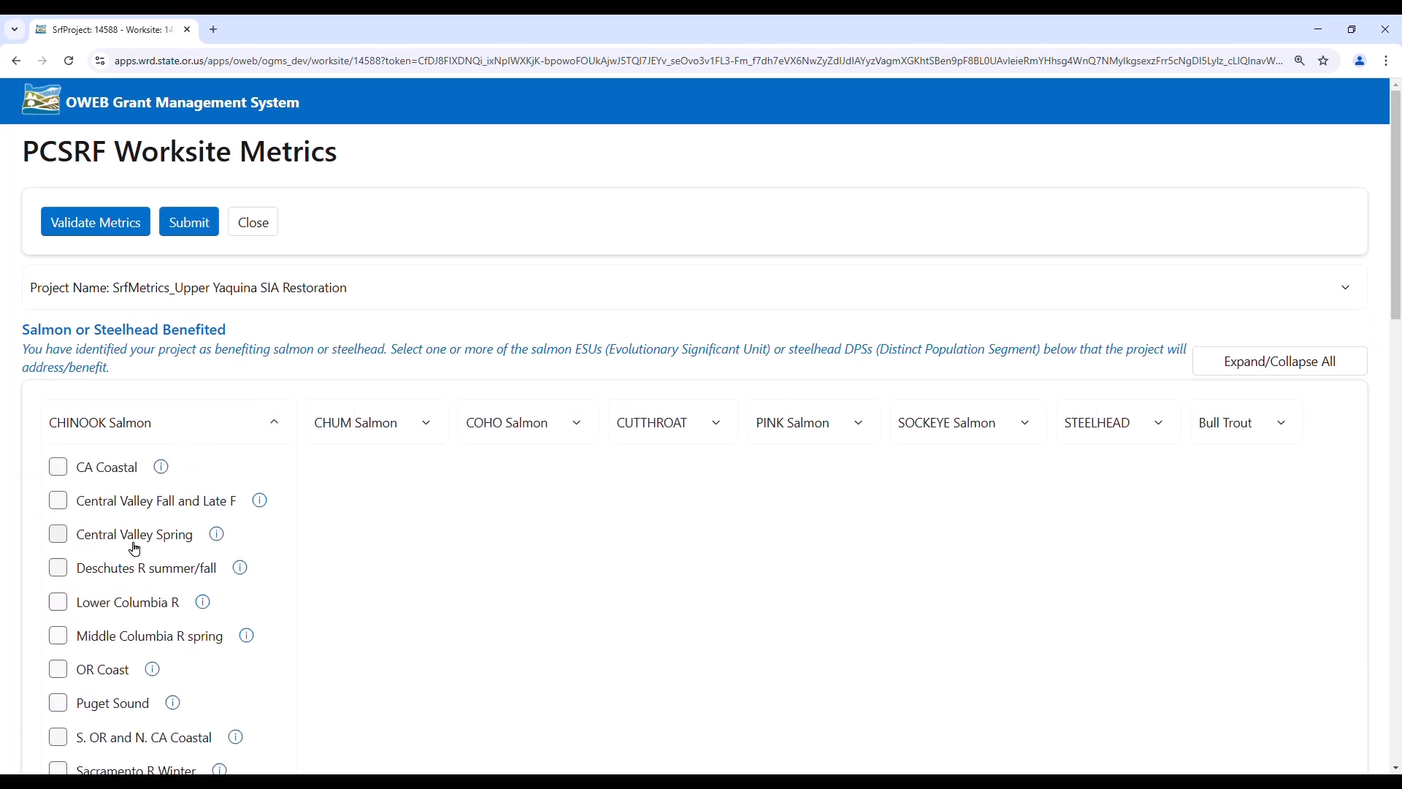
left_click(119, 671)
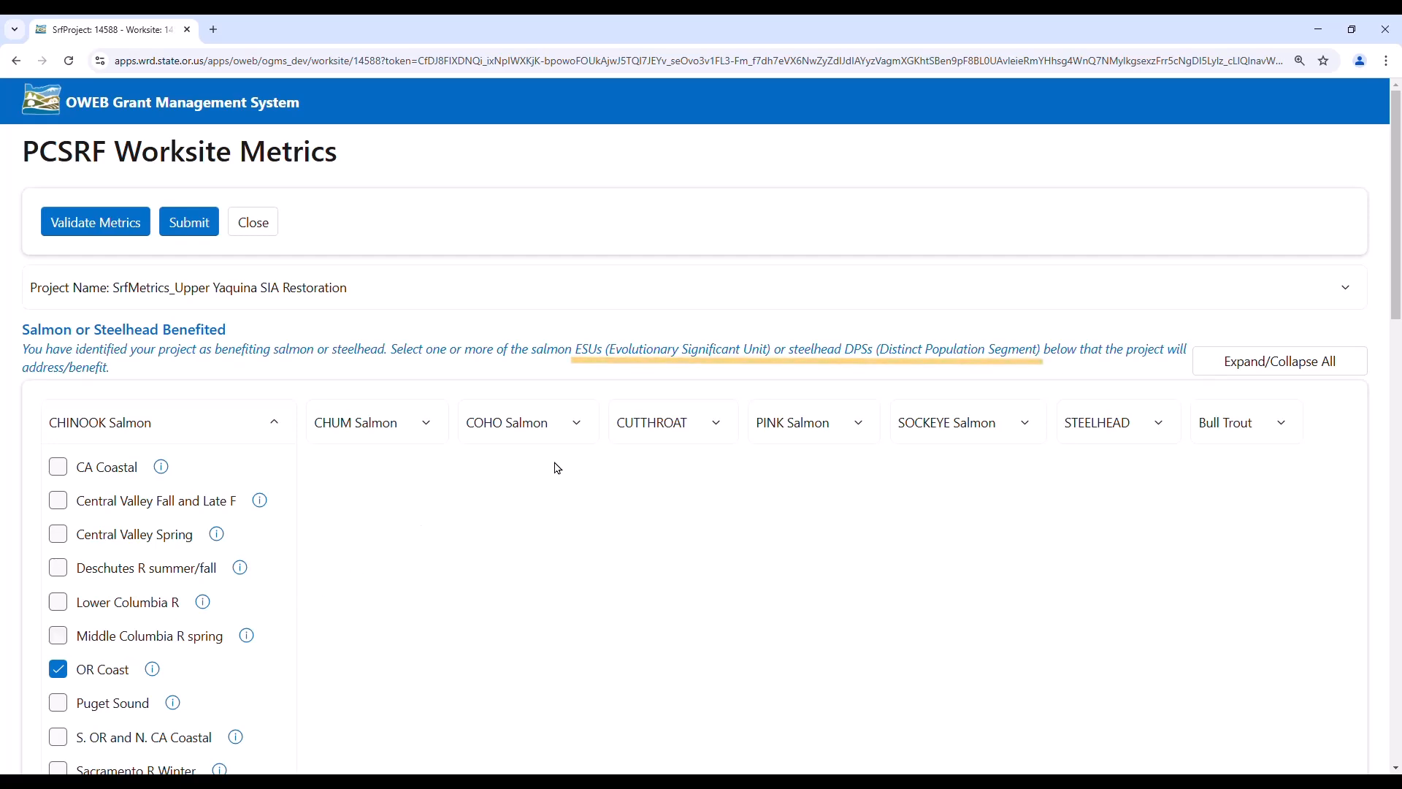
left_click(577, 423)
left_click(531, 570)
left_click(1255, 427)
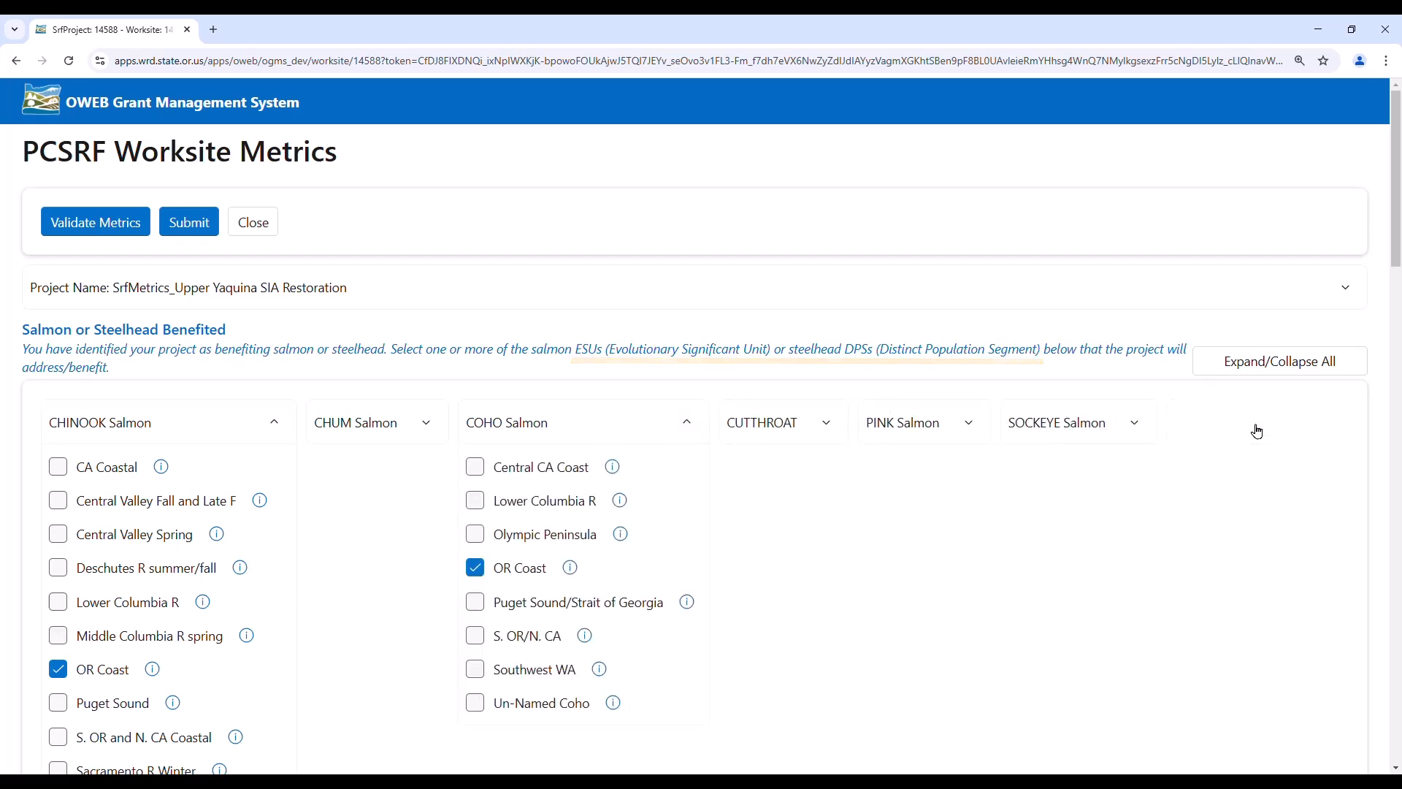
scroll(1246, 435, "down", 10)
left_click(90, 509)
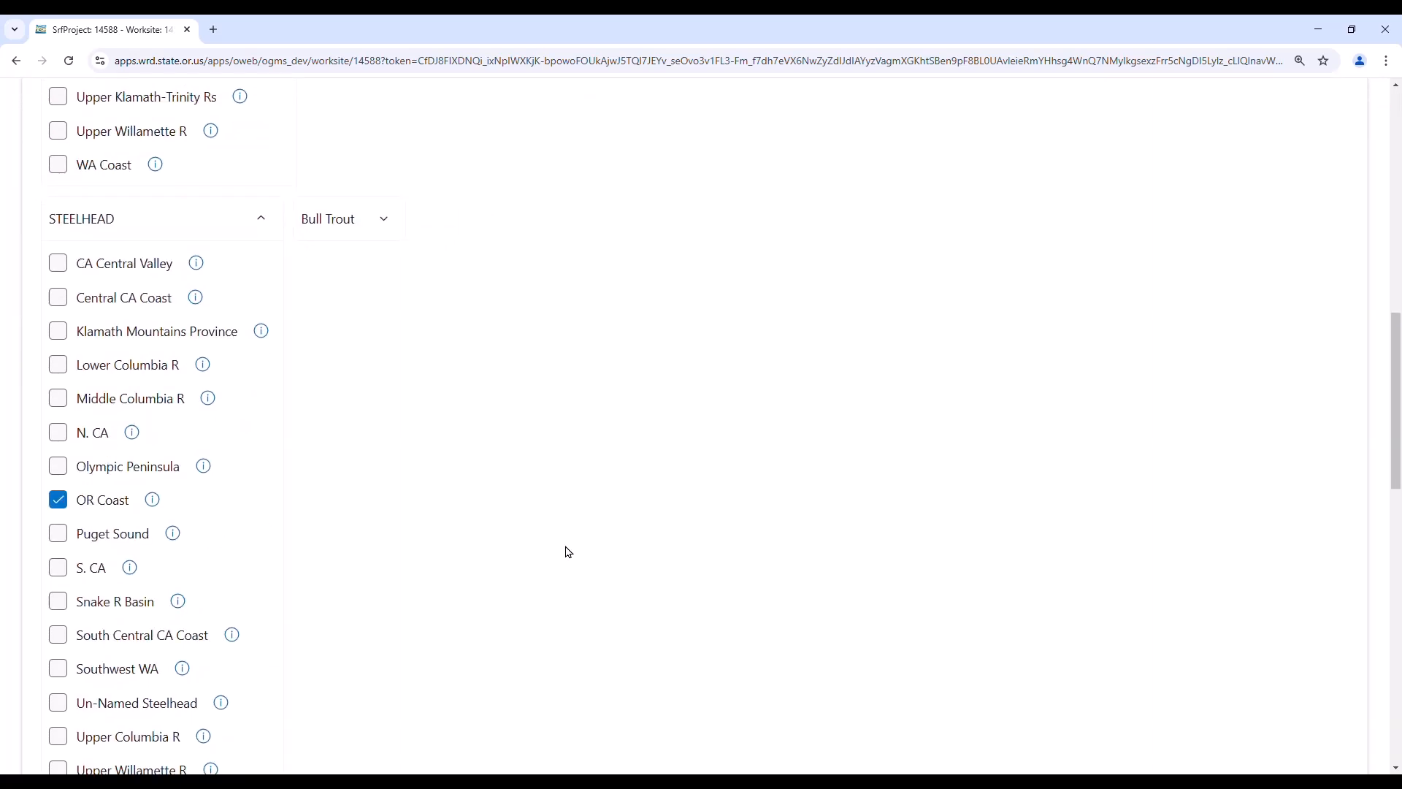
- Describe the project benefit: Oregon Coast Coho rearing habitat via instream channel complexity, and lower stream temperatures via increased shade with riparian planting
scroll(566, 551, "down", 7)
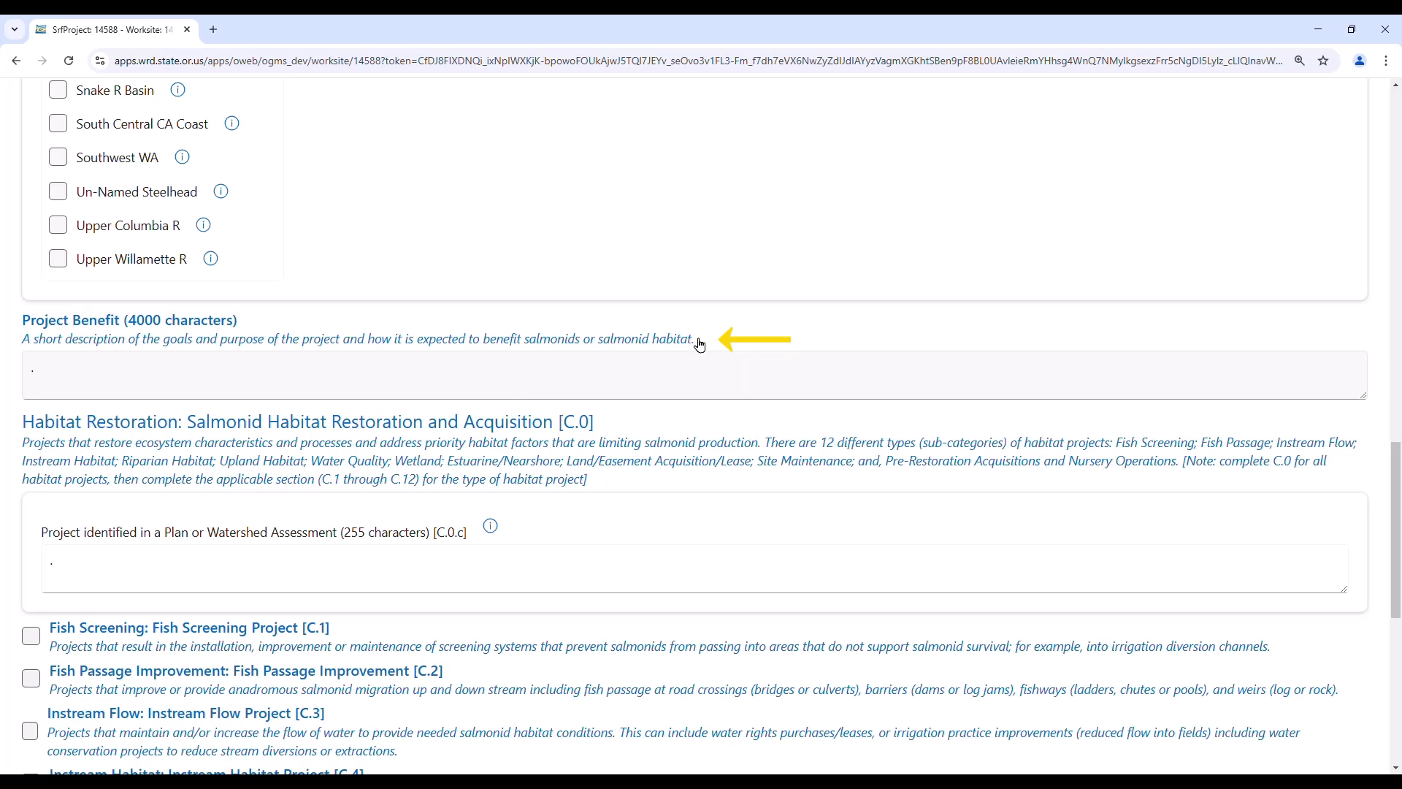
left_click(37, 368)
key("ctrl+a")
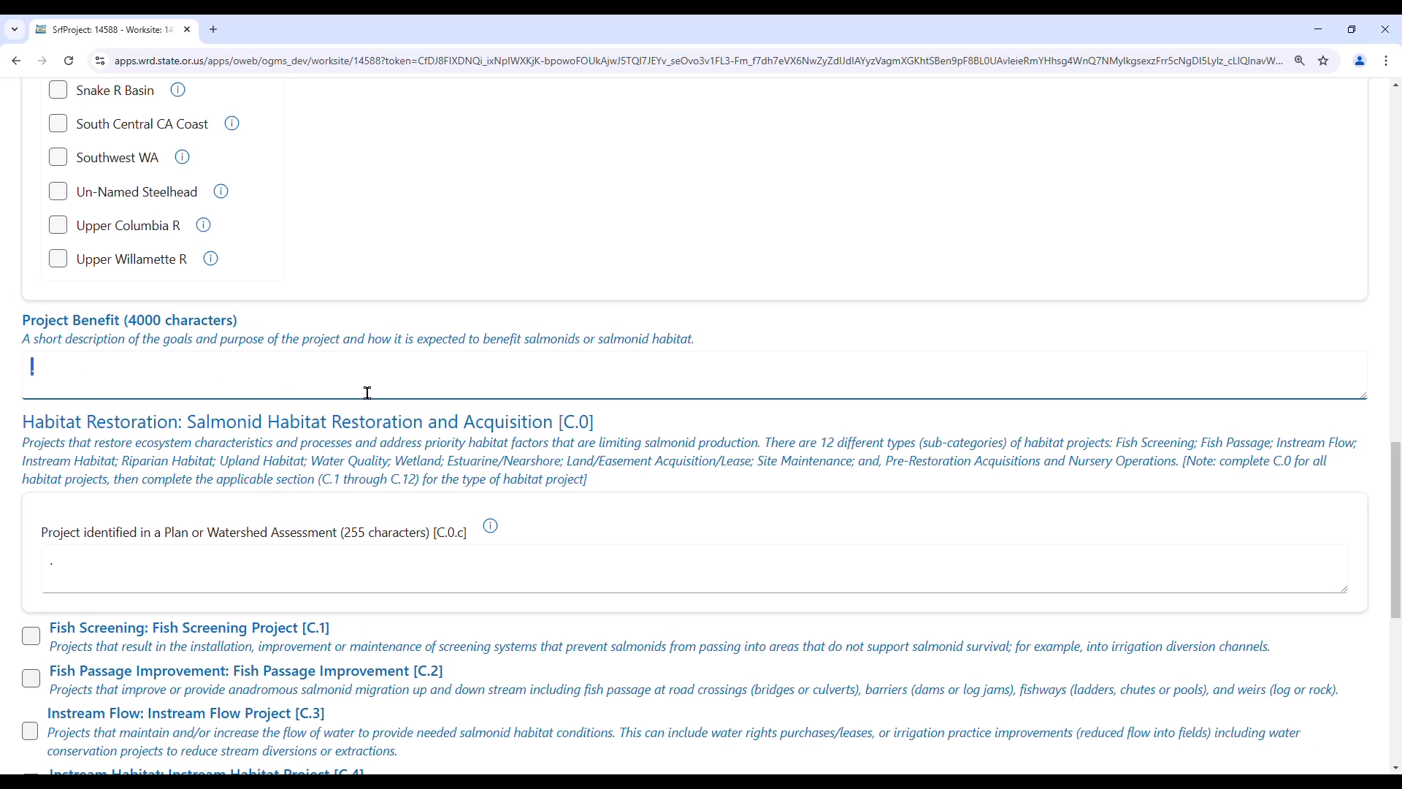
type("This project will benefit Oregon Coast Coho by adding rearing habitat via channel complexity instream and lower stream temperatures via increased shade with riparian planting.")
- Cite "National Marine Fisheries Service Northwest Region, 12/1/2016, Recovery Plan for Oregon Coast Coho Salmon Evolutionarily Significant Unit" as the identifying plan
scroll(514, 401, "down", 3)
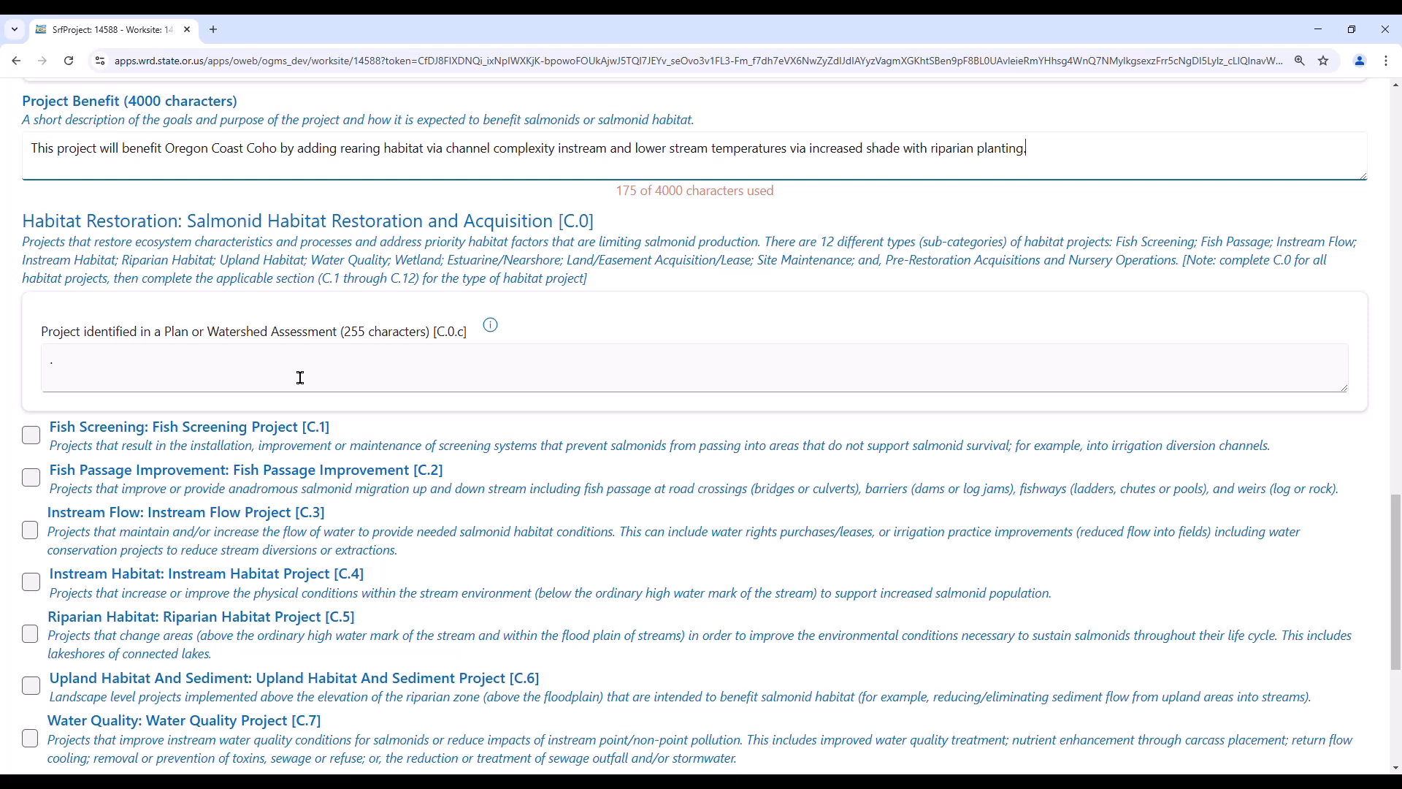
type("National Marine Fisheries Service Northwest Region, 12/1/2016, Recovery Plan for Oregon Coast Coho Salmon Evolutionarily Significant Unit")
- Select Instream Habitat Project [C.4] and Riparian Habitat Project [C.5] as the habitat restoration types
scroll(300, 377, "down", 3)
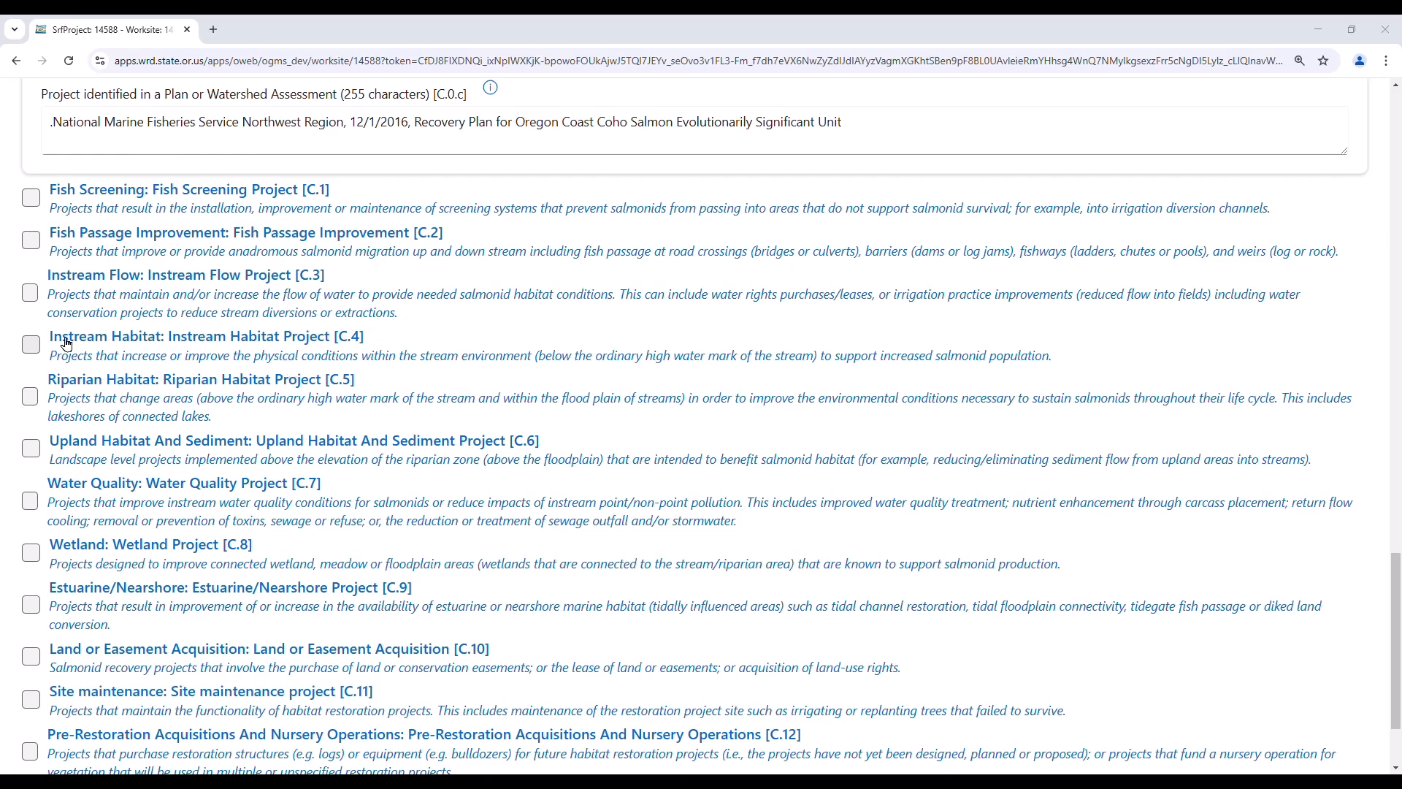
left_click(41, 345)
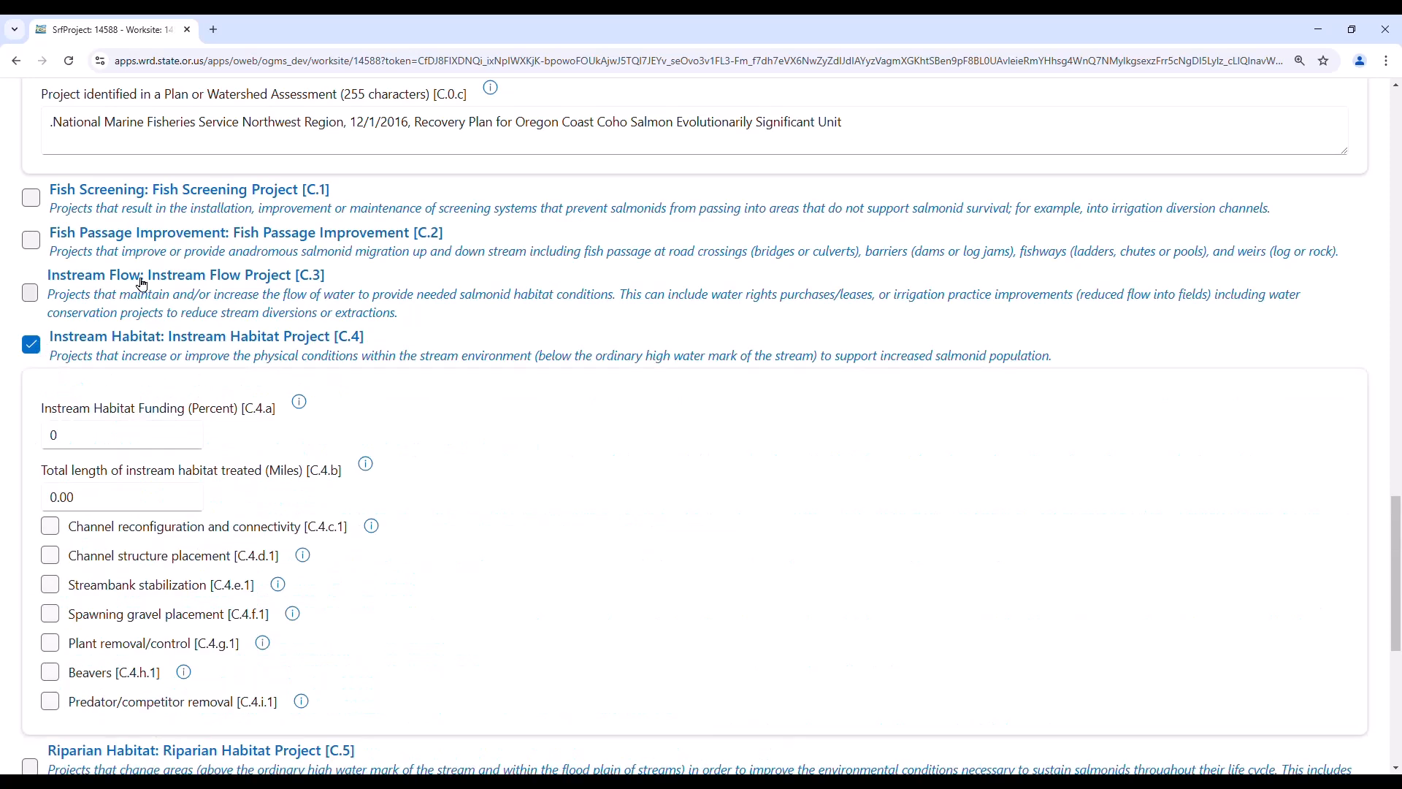
scroll(152, 482, "down", 3)
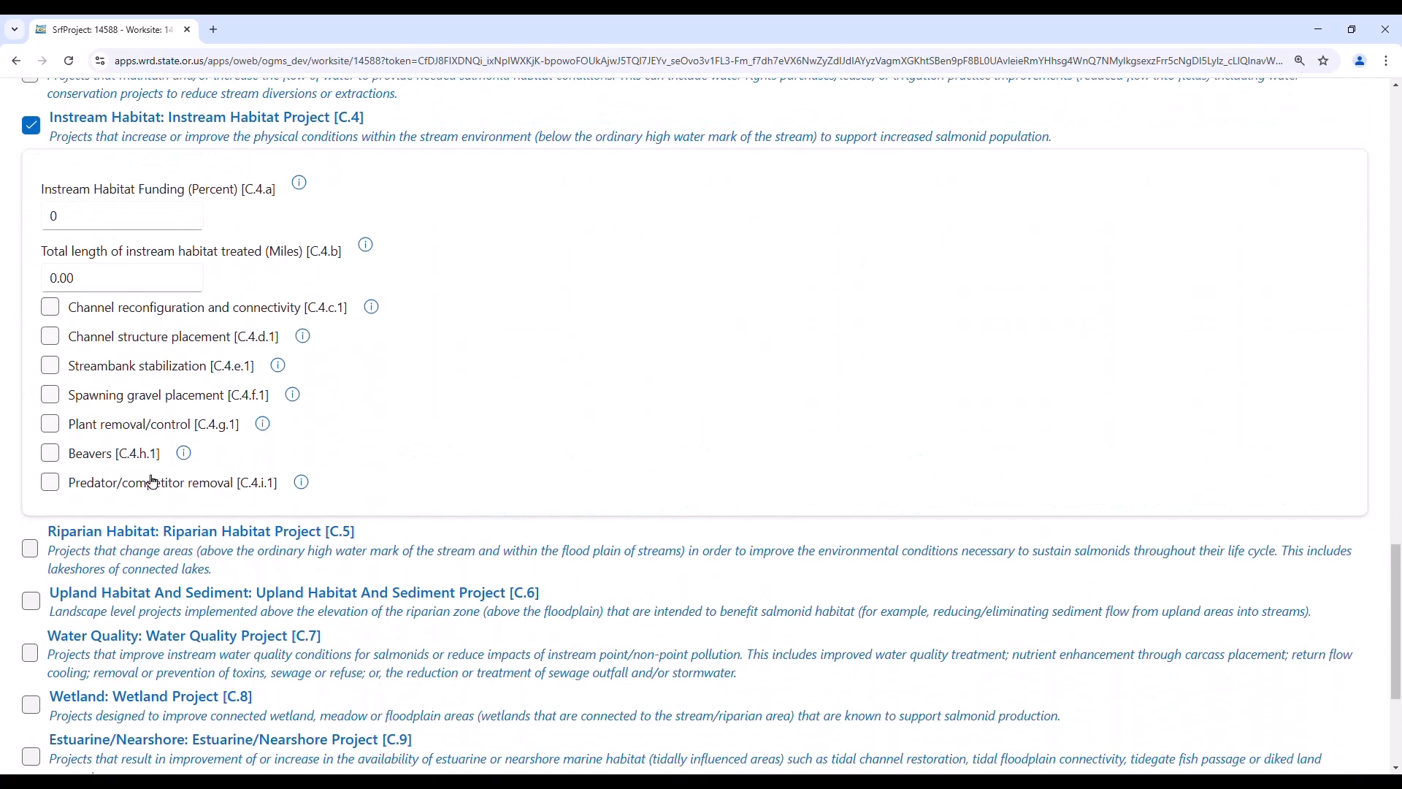
left_click(30, 548)
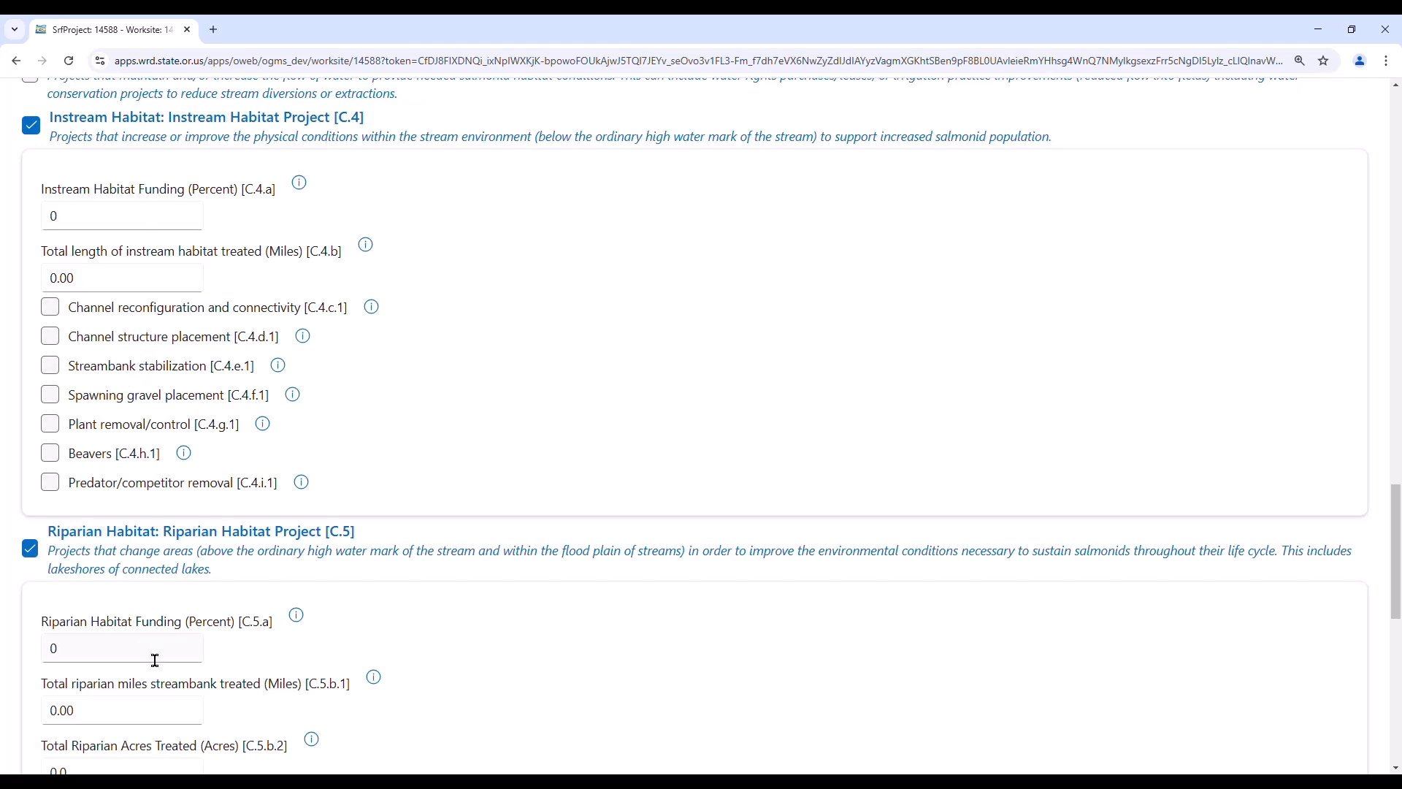
- Check the funding guidance and set Instream Habitat Funding to 60 percent and Riparian Habitat Funding to 40 percent
left_click(300, 184)
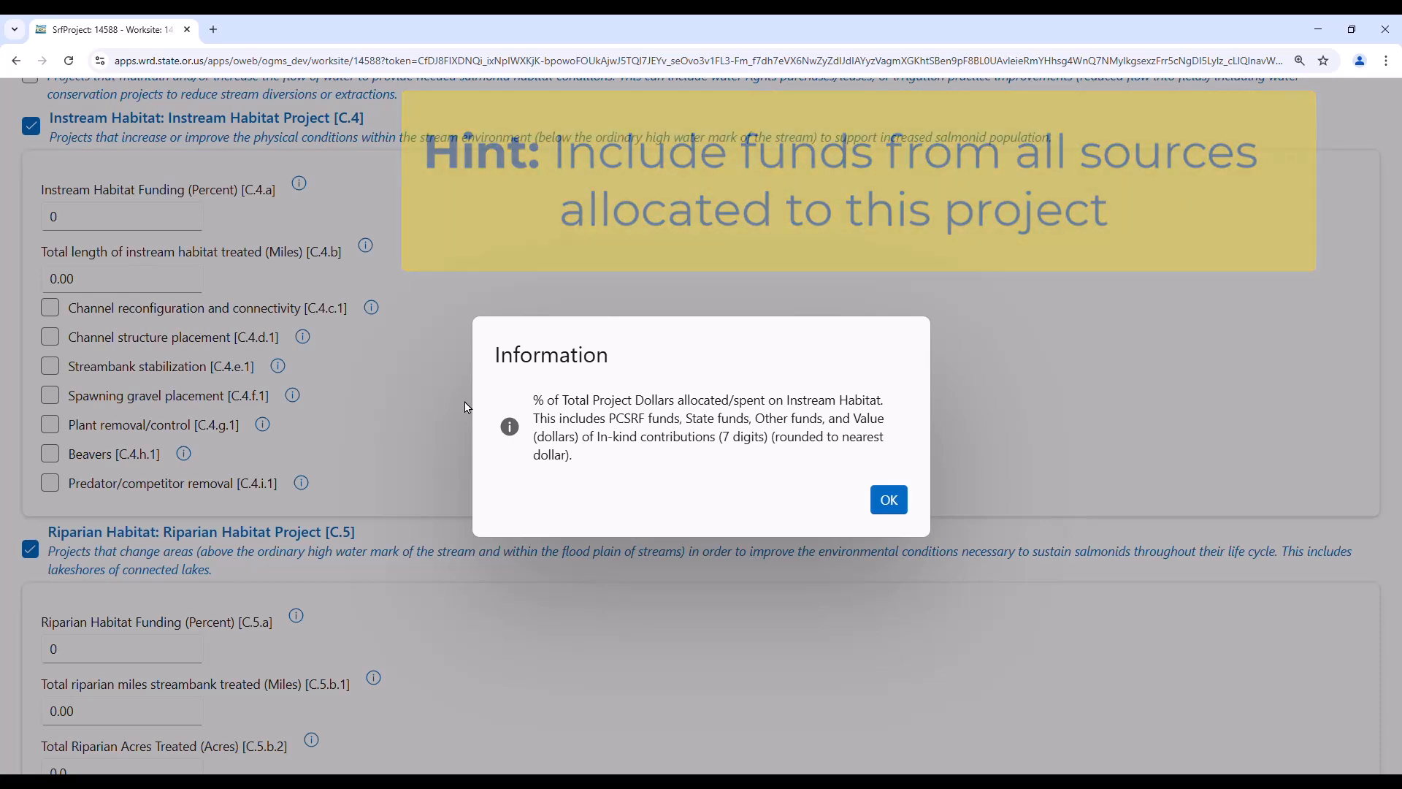
left_click(887, 503)
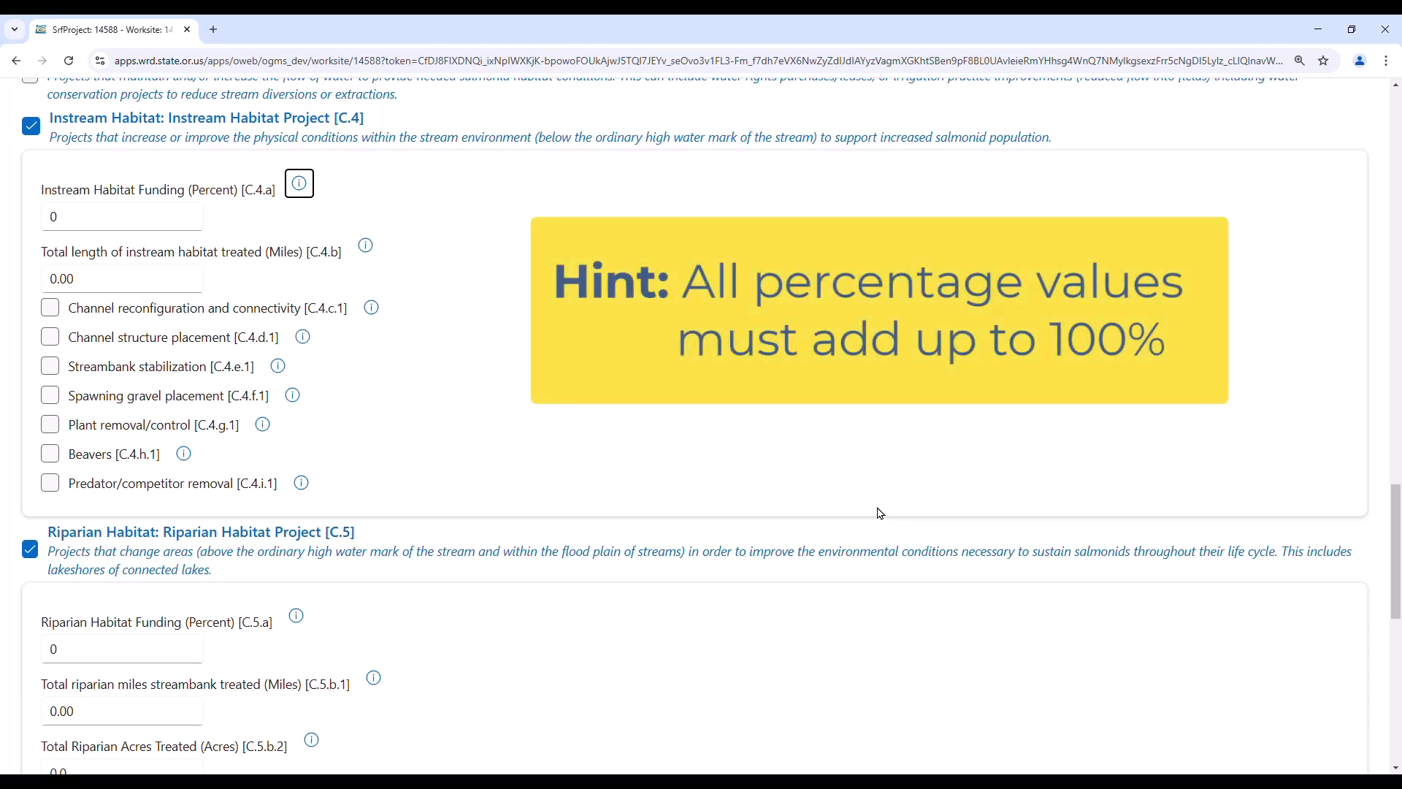
left_click(59, 231)
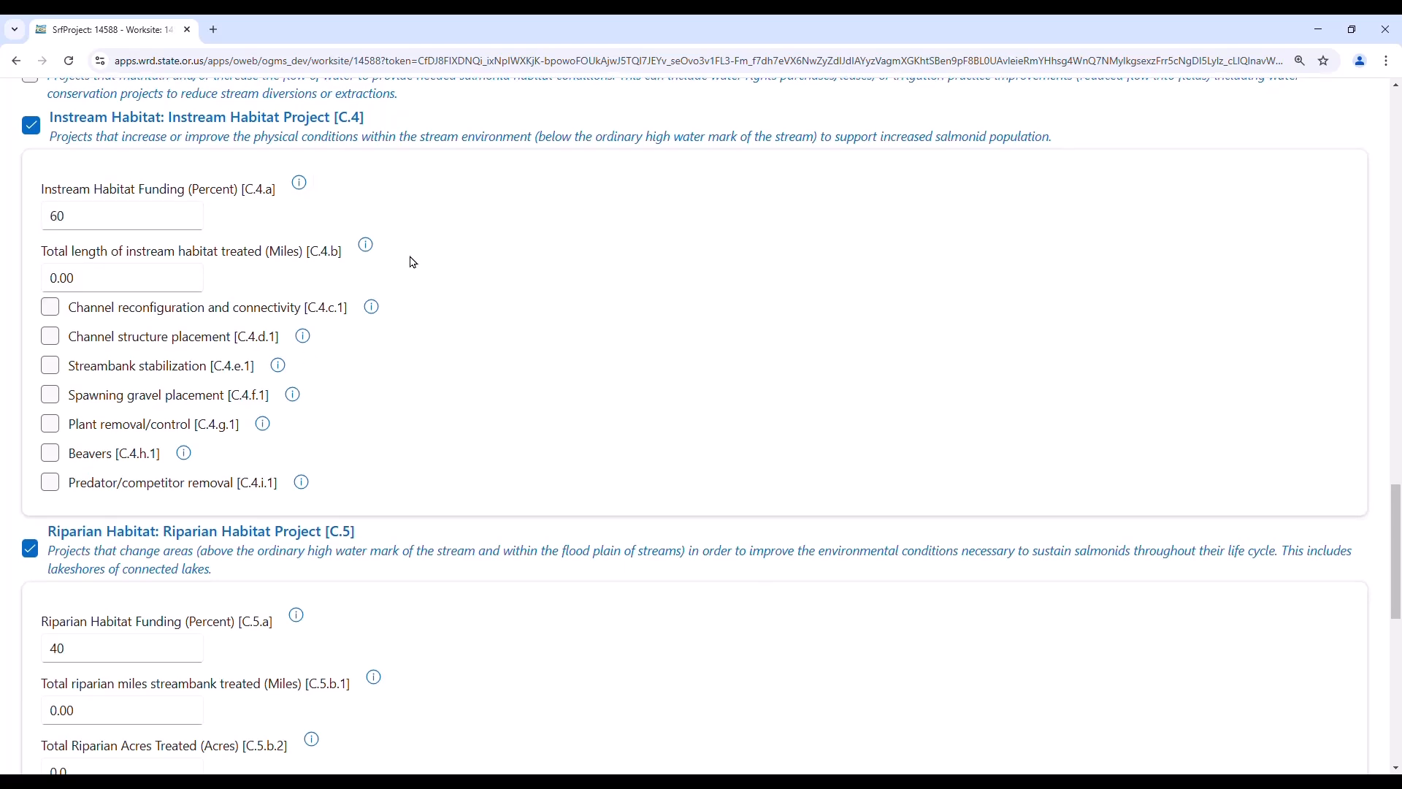
- Consult the treated-length guidance and complete the Riparian Habitat metrics with 2 streambank miles, 6 acres and Riparian planting
left_click(366, 245)
scroll(532, 494, "down", 4)
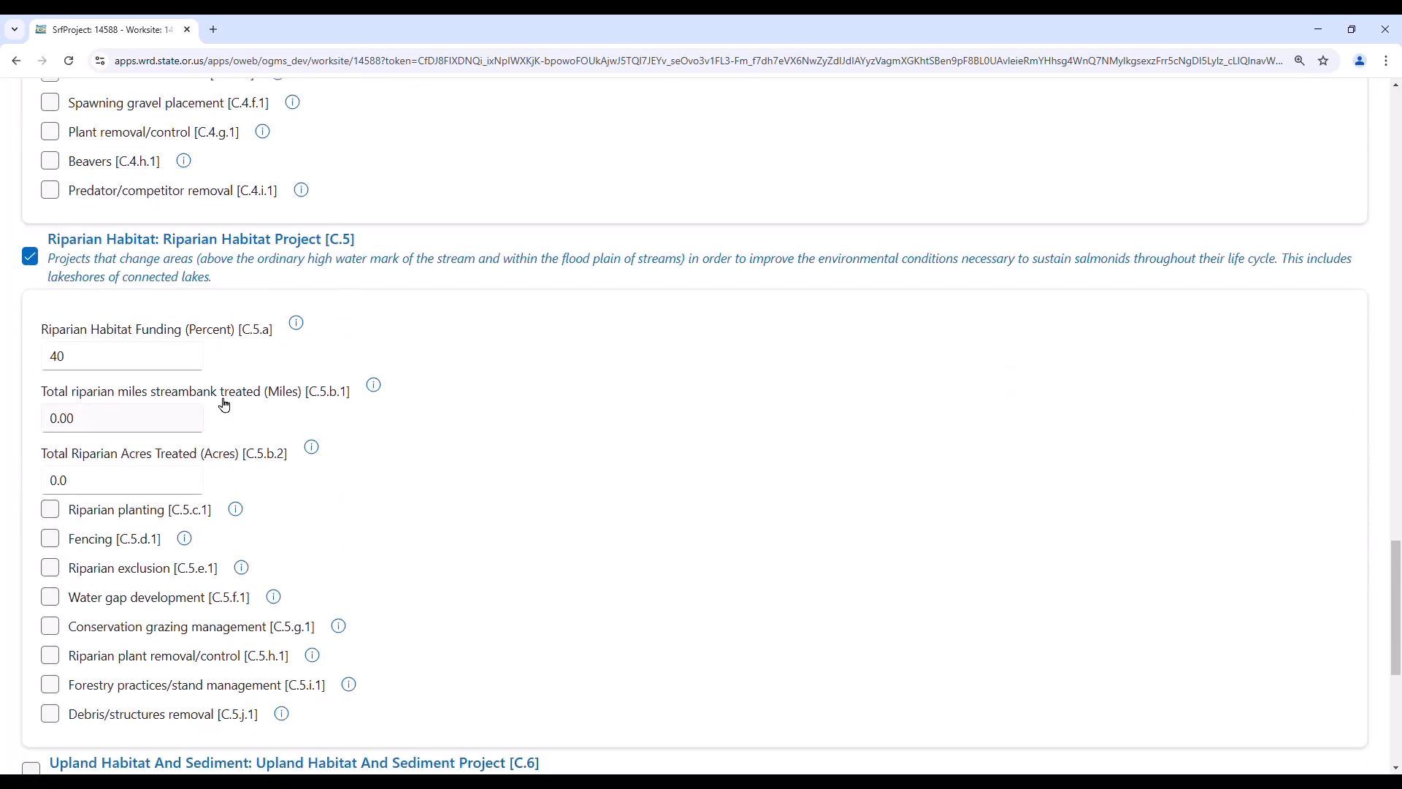
left_click(373, 385)
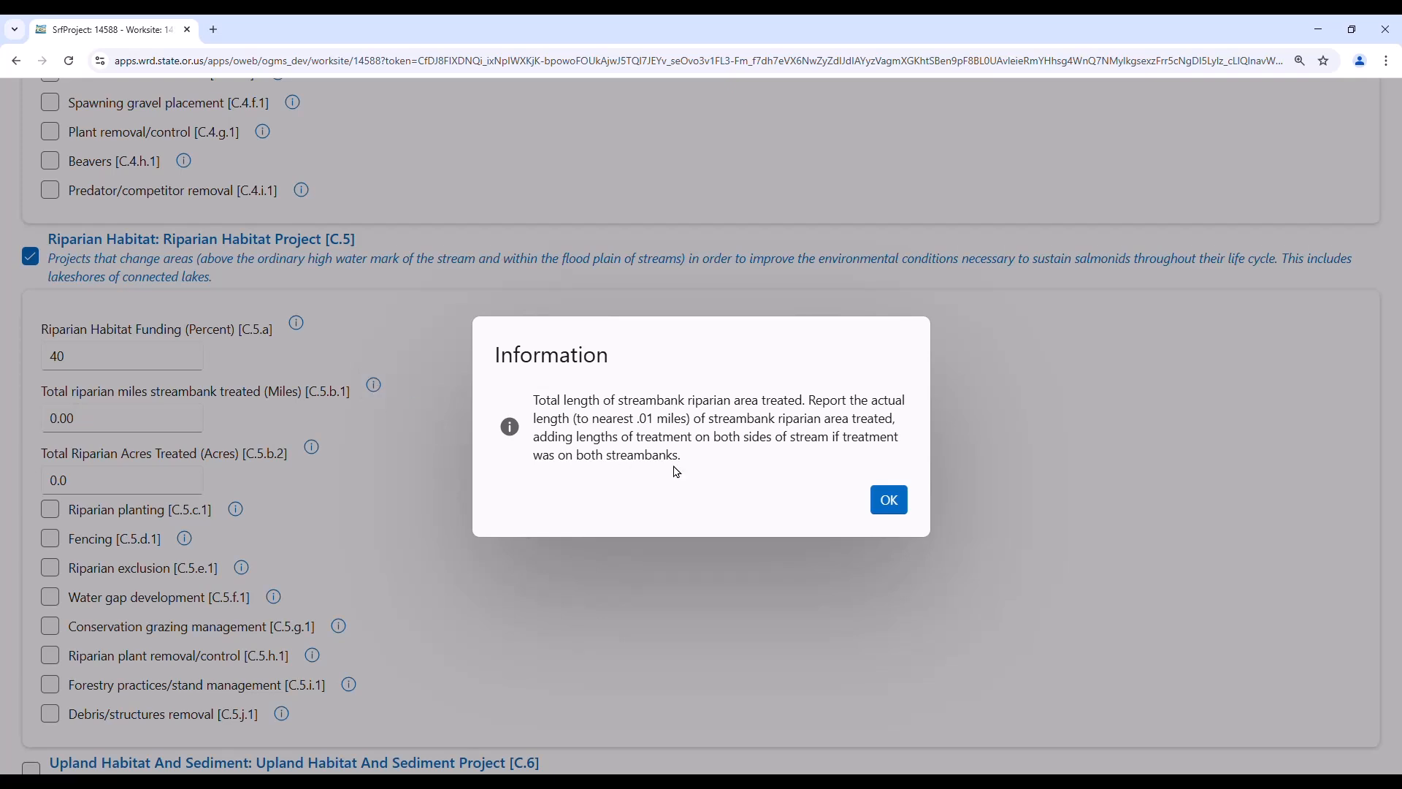
left_click(885, 500)
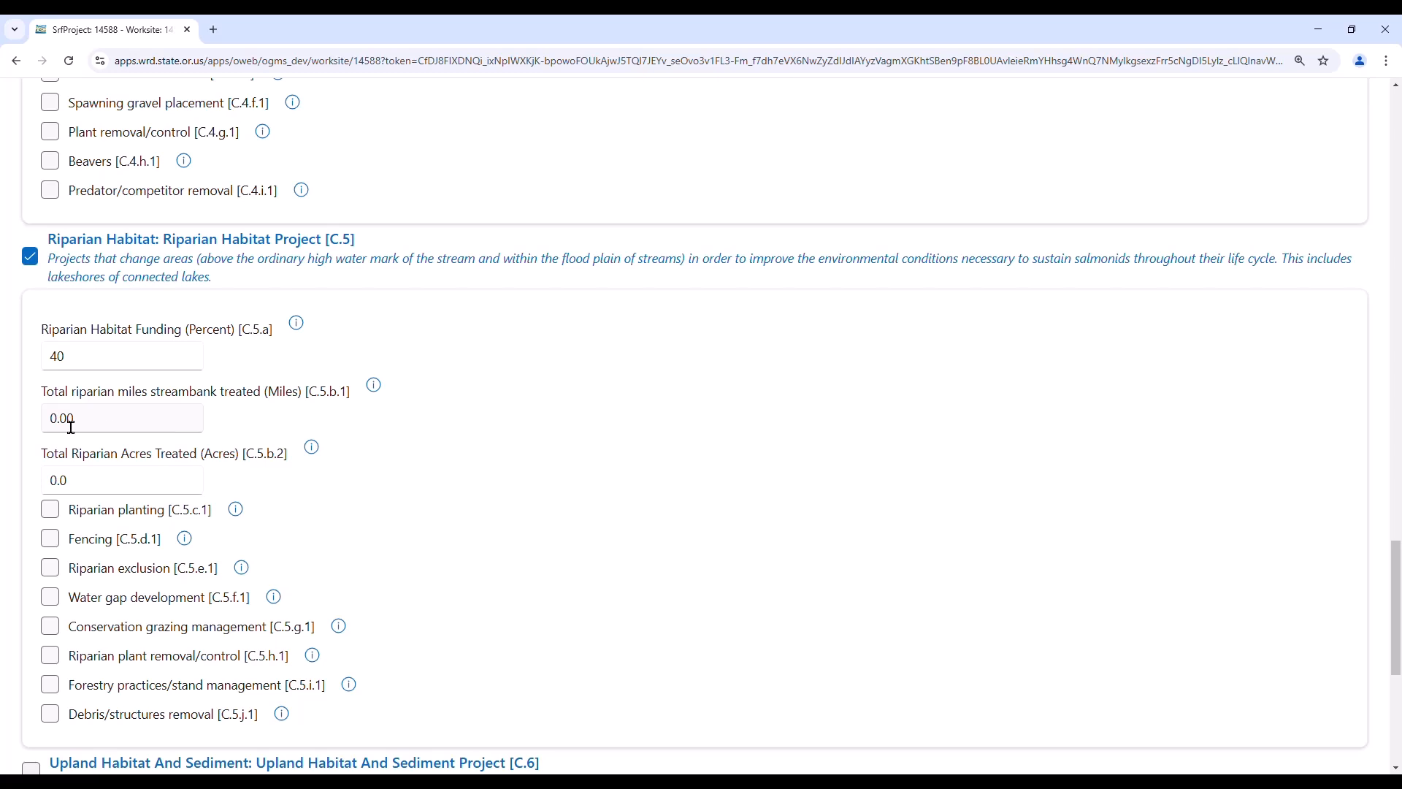
left_click_drag(68, 422, 52, 419)
type("2")
left_click_drag(59, 480, 51, 480)
type("6")
left_click(391, 490)
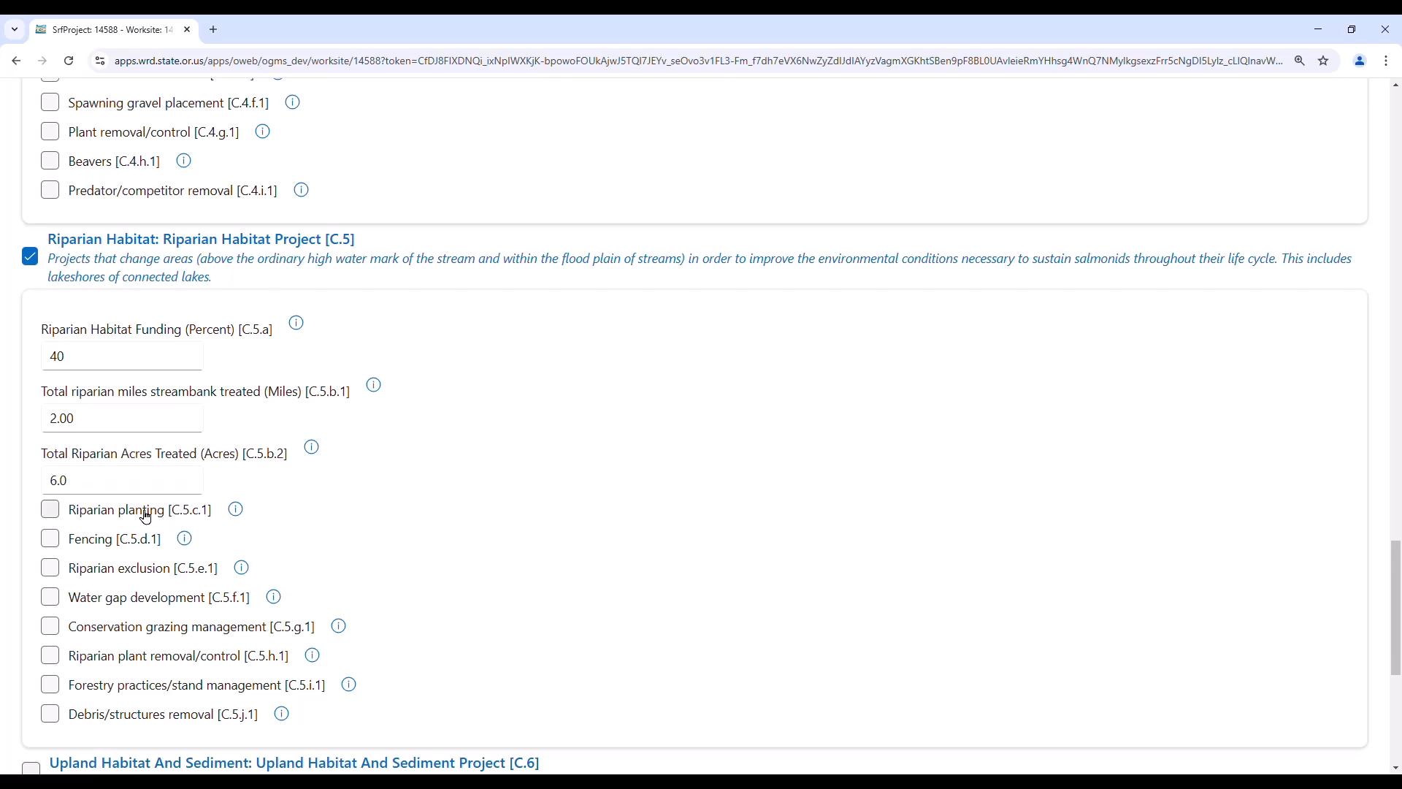
left_click(62, 517)
- Set the total length of instream habitat treated to 1 mile and select Channel reconfiguration and connectivity
scroll(537, 570, "up", 6)
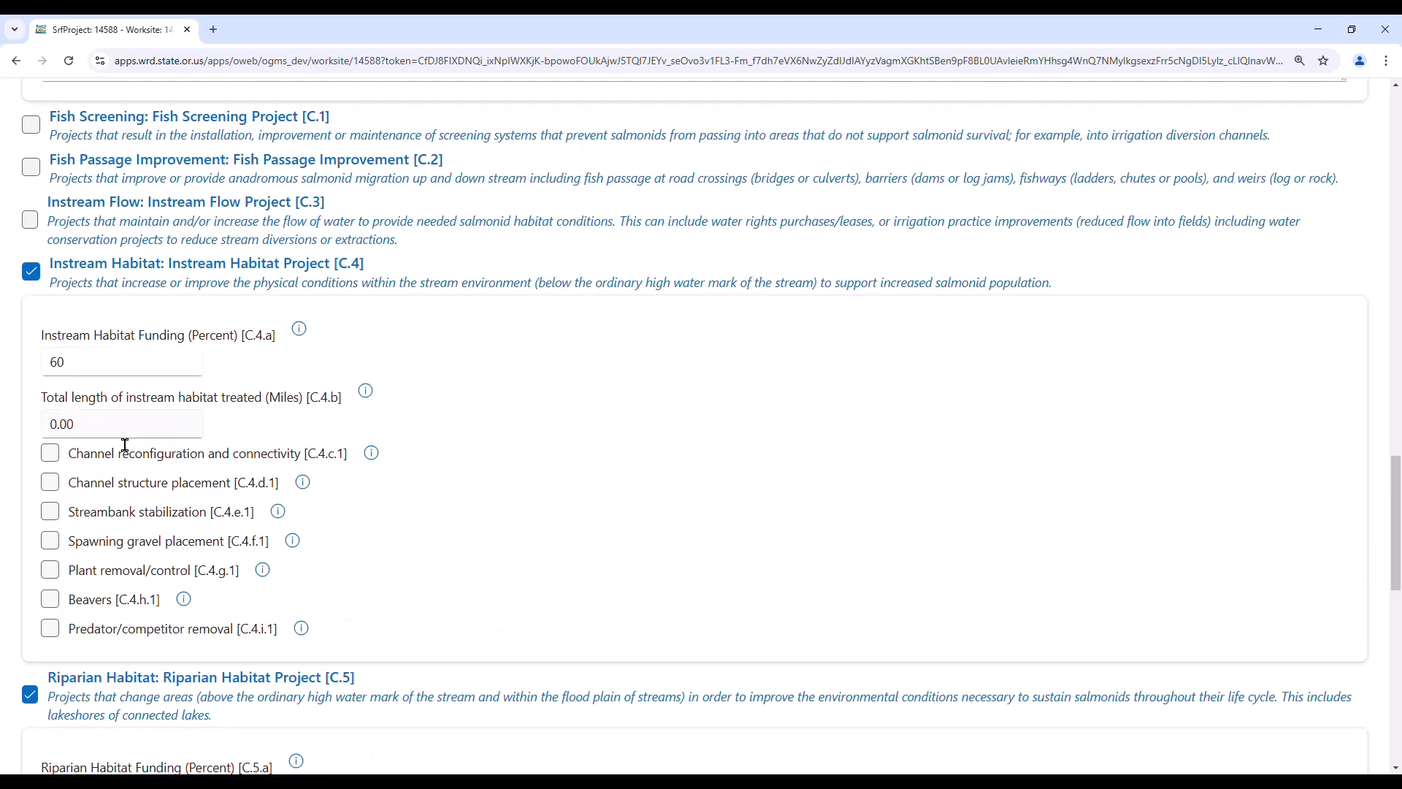
left_click(71, 431)
key("shift+Home")
type("1")
left_click(69, 457)
- Validate the completed worksite metrics
scroll(531, 398, "down", 6)
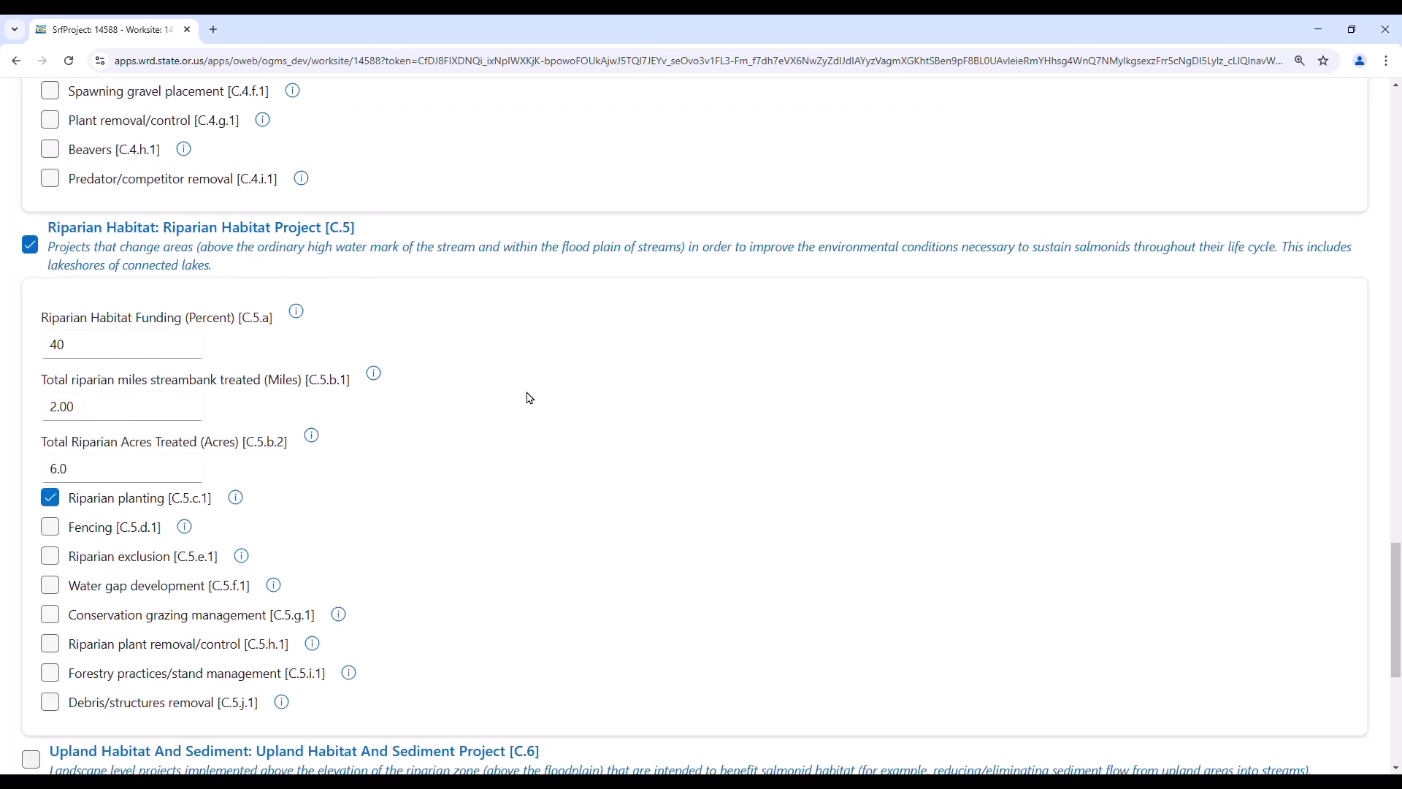
scroll(531, 398, "down", 6)
left_click(148, 702)
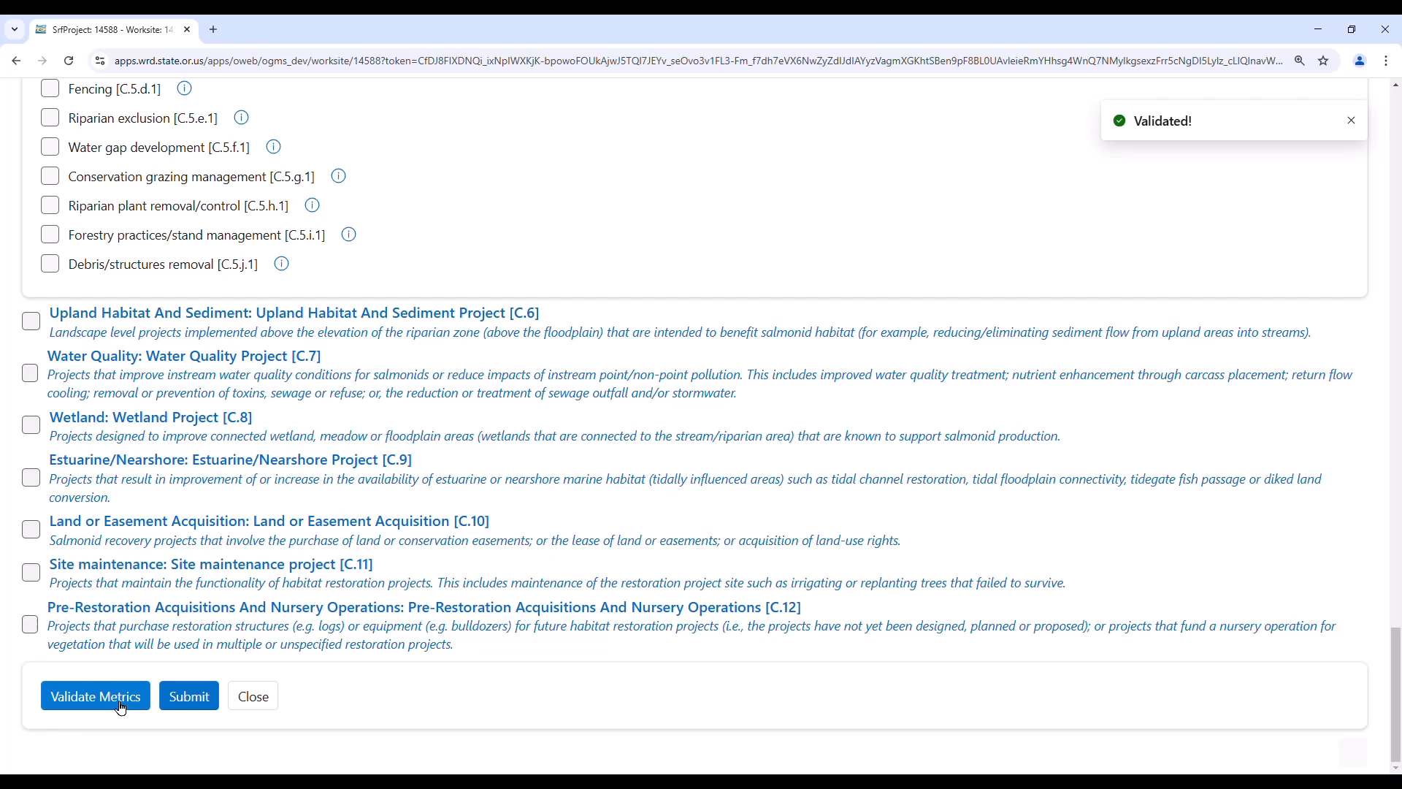
- Run the metrics validation again and review the issues listed above the form
left_click(121, 709)
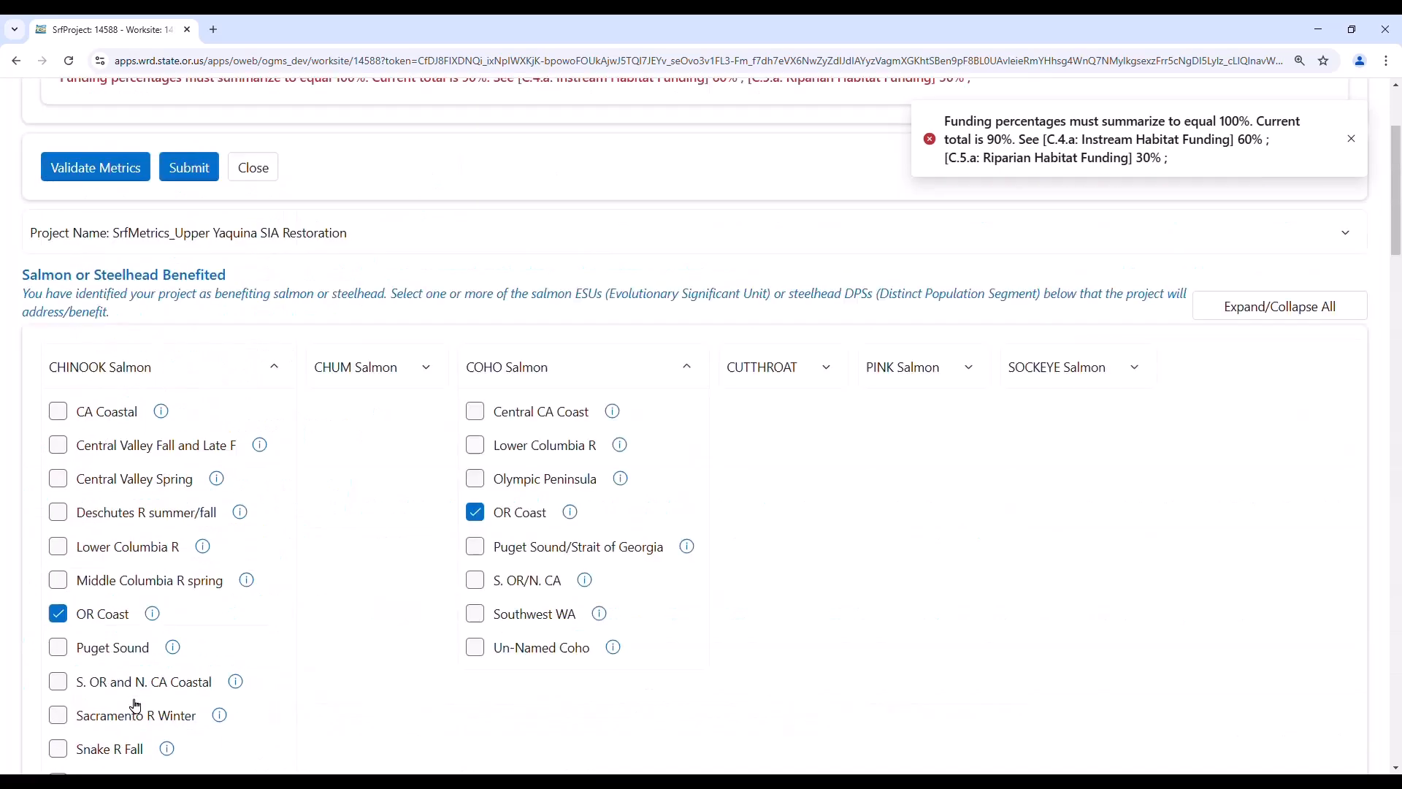
scroll(133, 706, "up", 1)
scroll(268, 283, "up", 1)
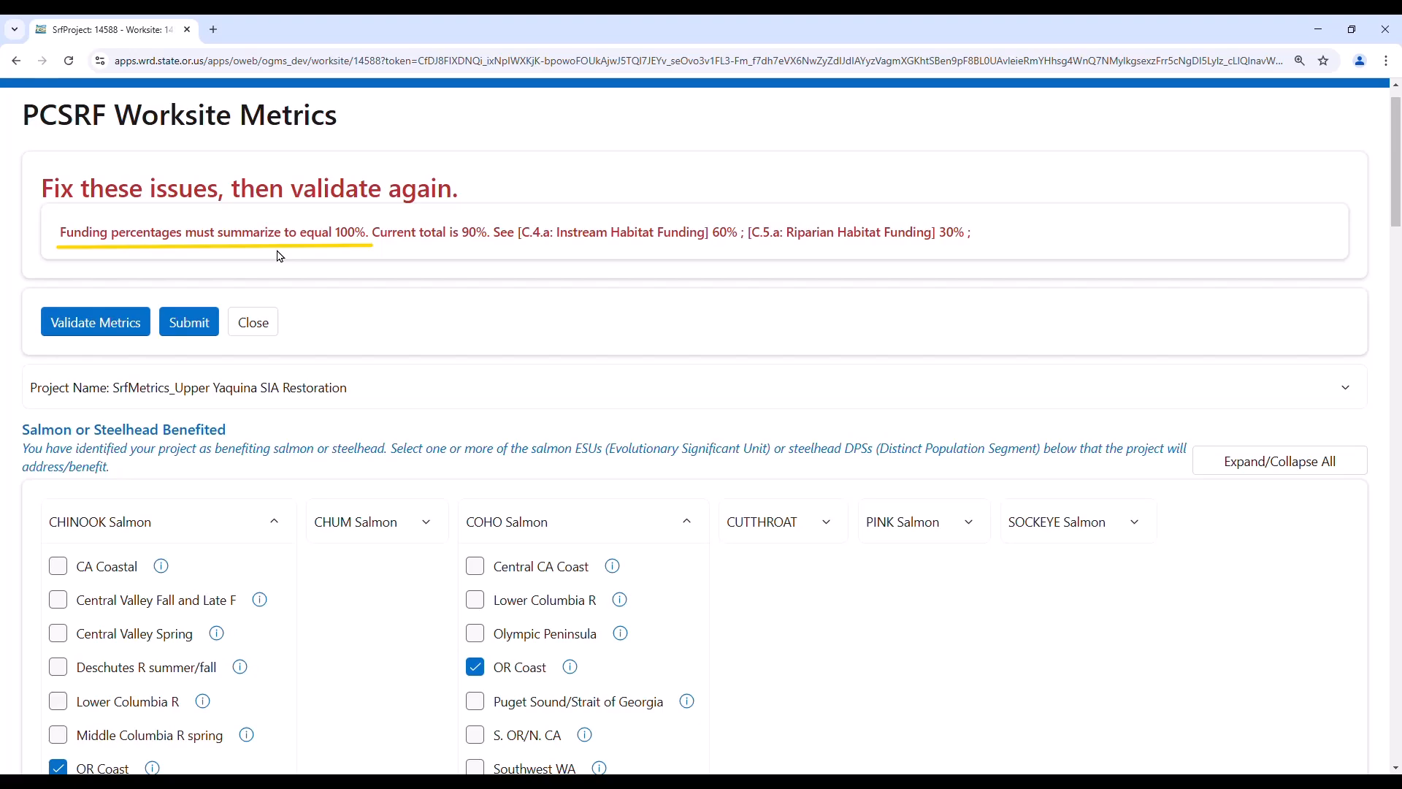
- Correct the Riparian Habitat Funding percentage so that all funding adds up to 100%, and revalidate the metrics
scroll(278, 254, "down", 20)
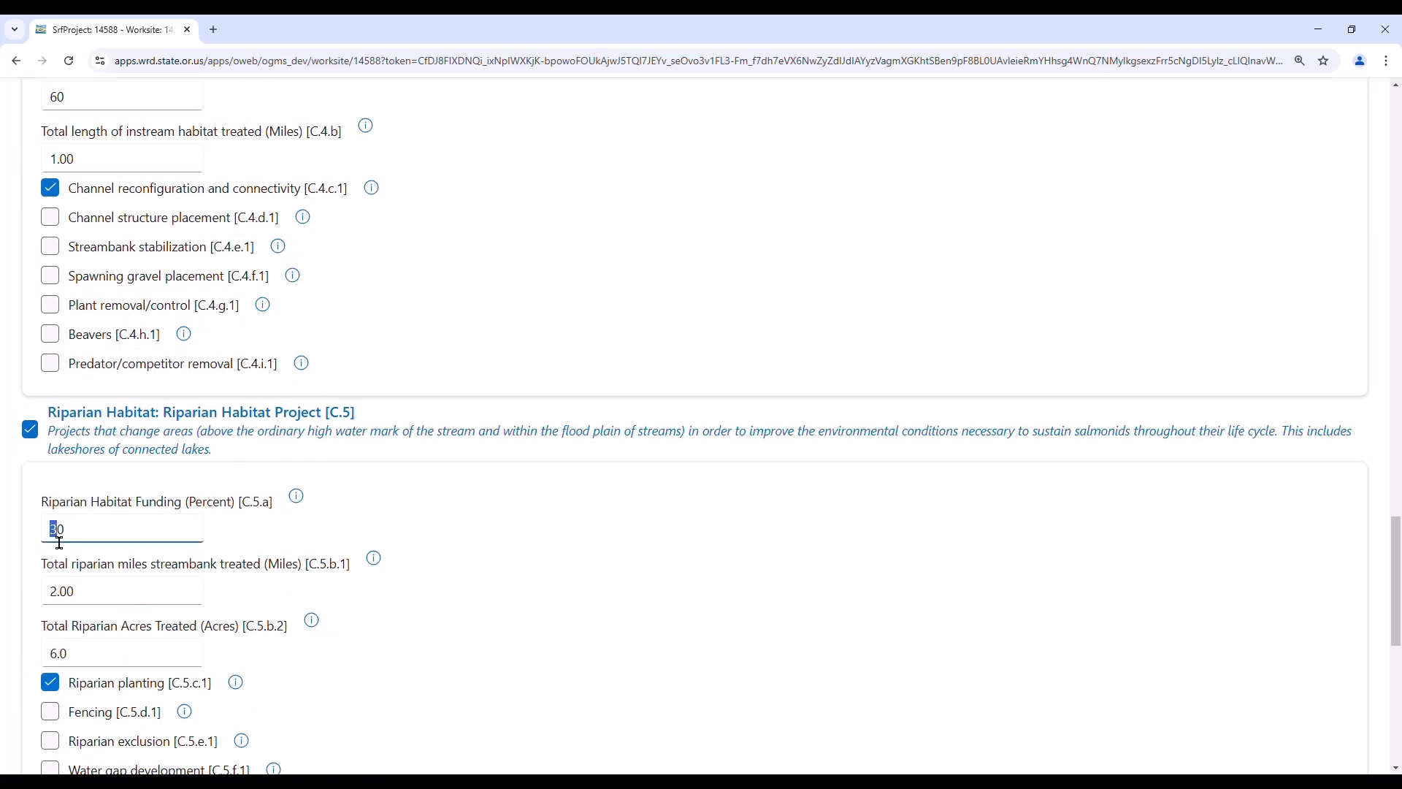
scroll(73, 541, "down", 8)
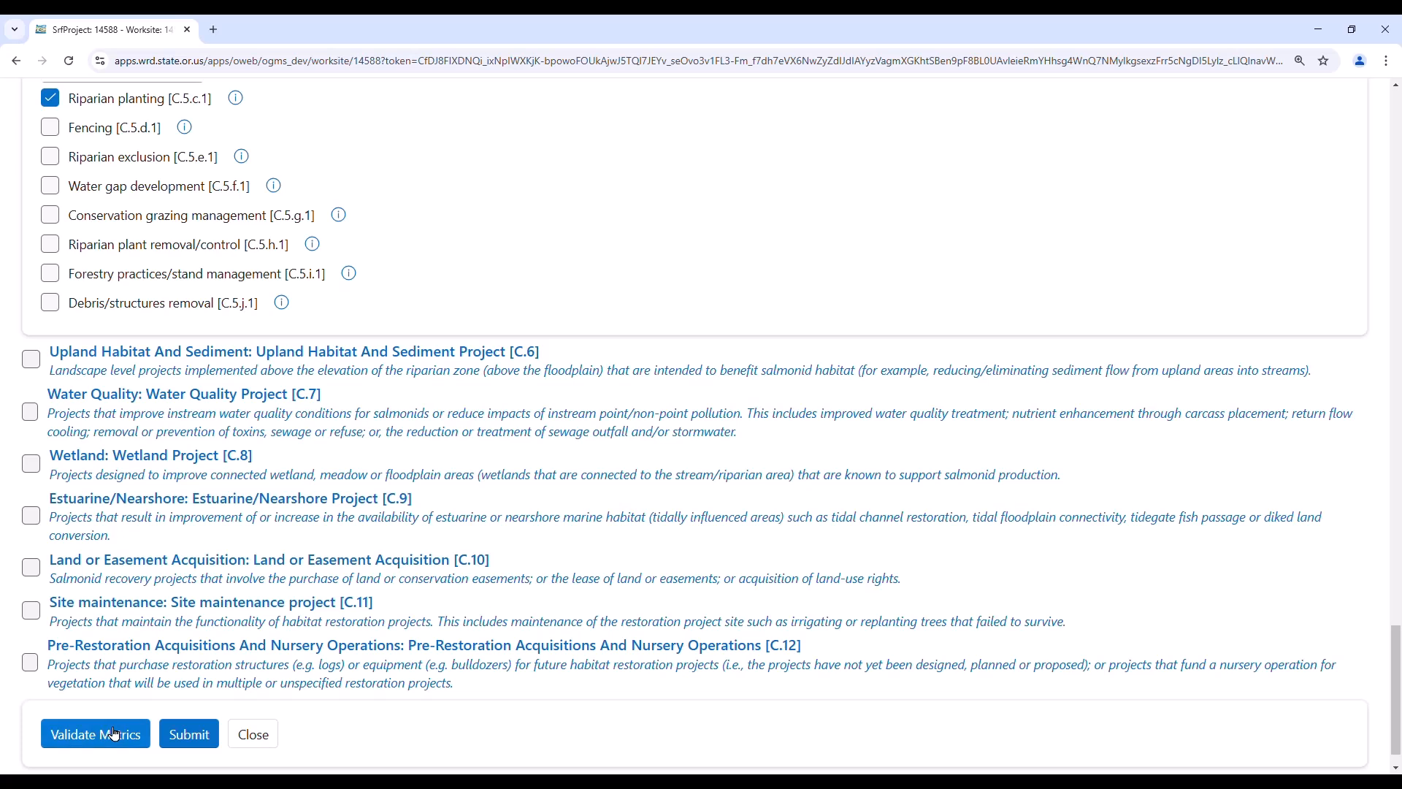
scroll(114, 733, "down", 1)
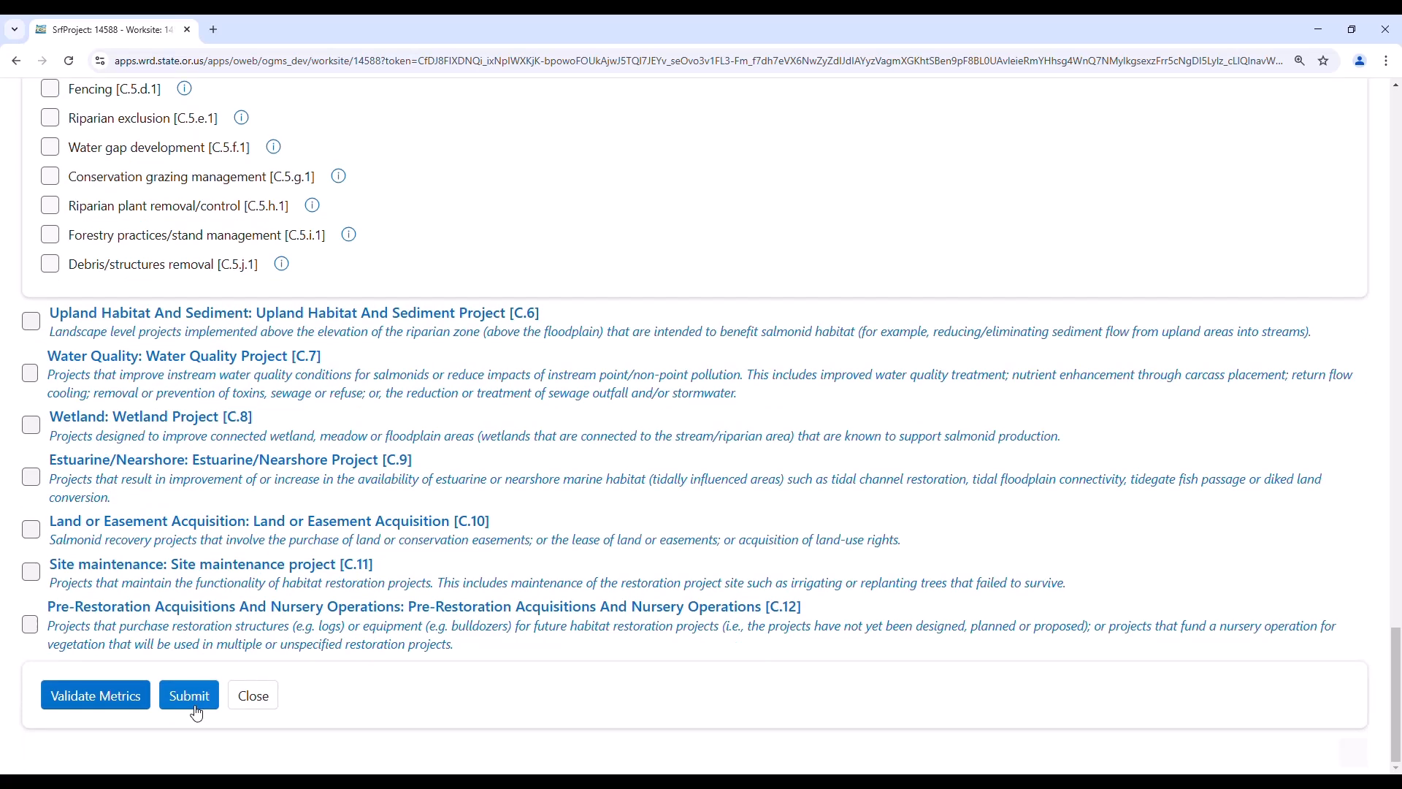